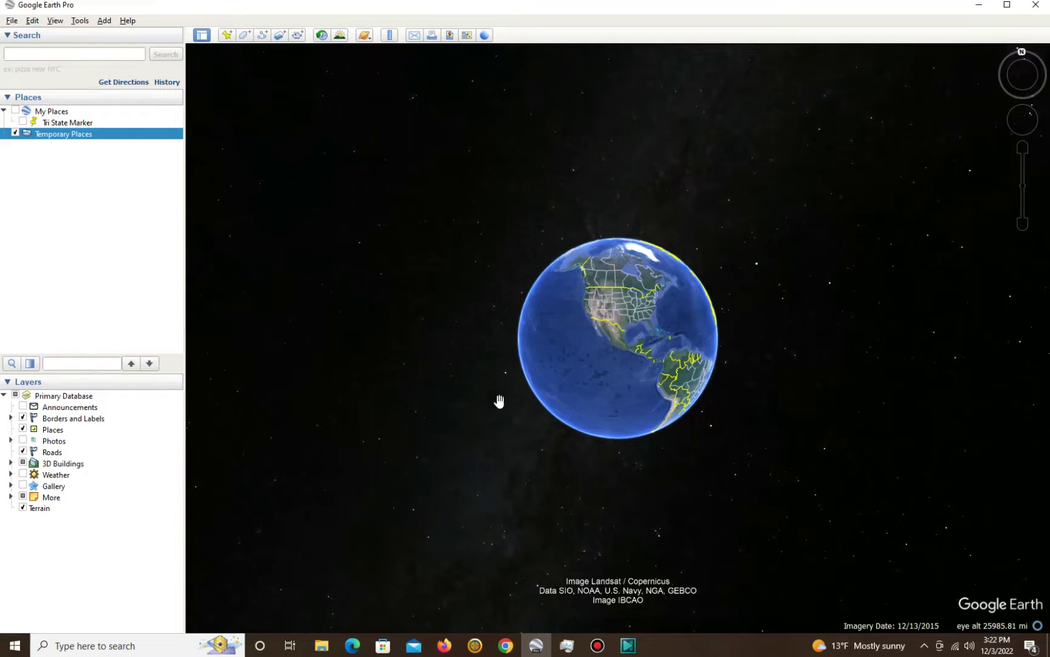
- Switch to Garmin BaseCamp and export the selected Track 027 as a GPX file into the Google Earth Animation folder
click(475, 645)
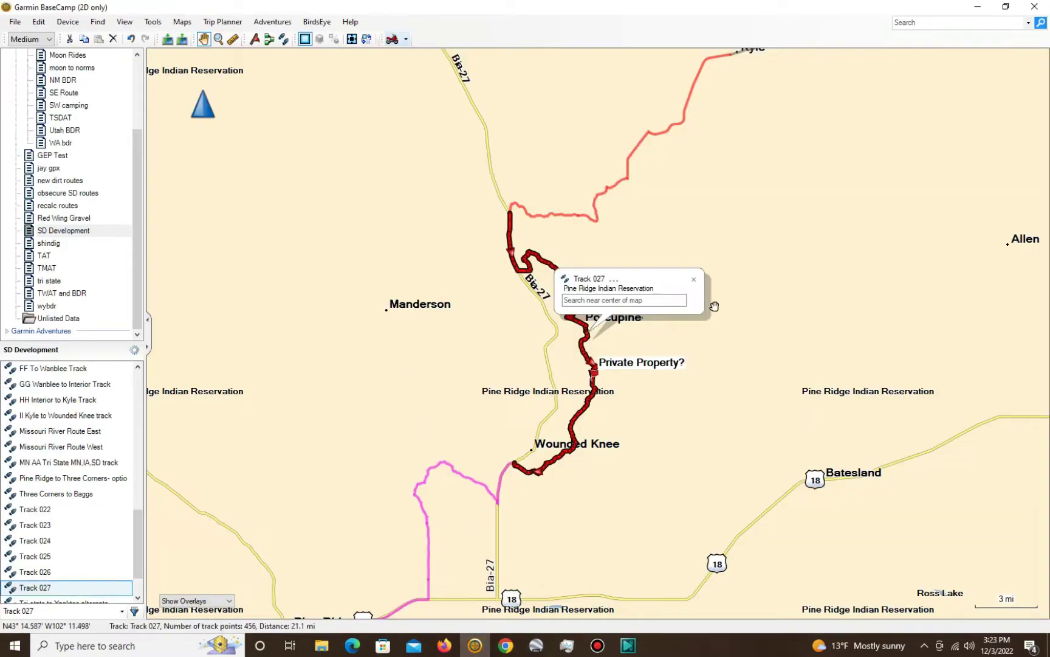
click(694, 280)
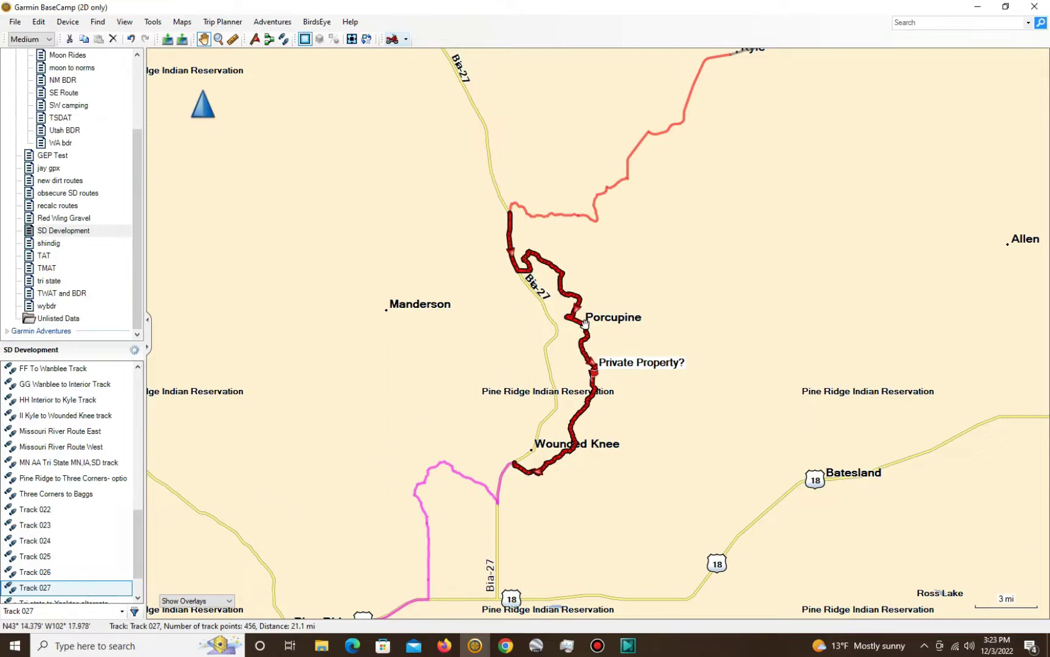
click(53, 588)
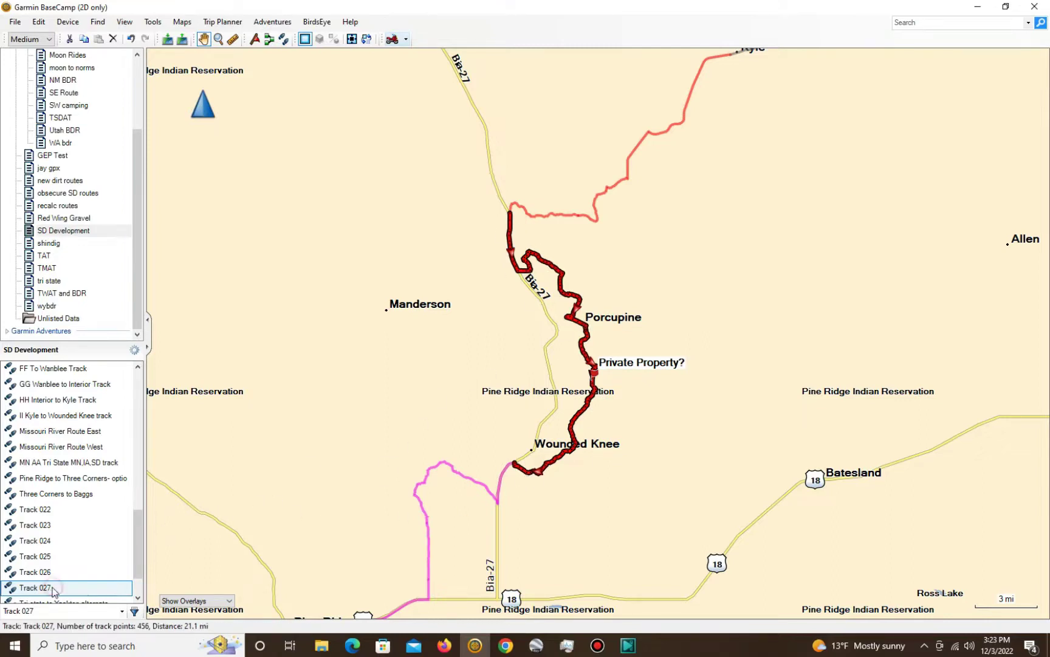
click(14, 21)
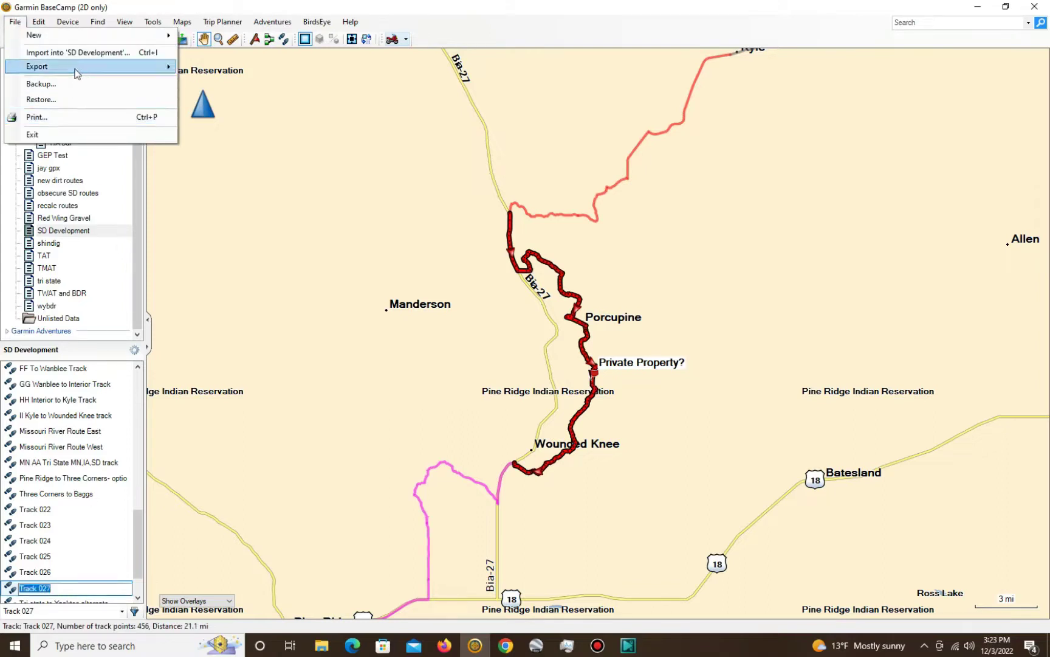
mouse_move(79, 70)
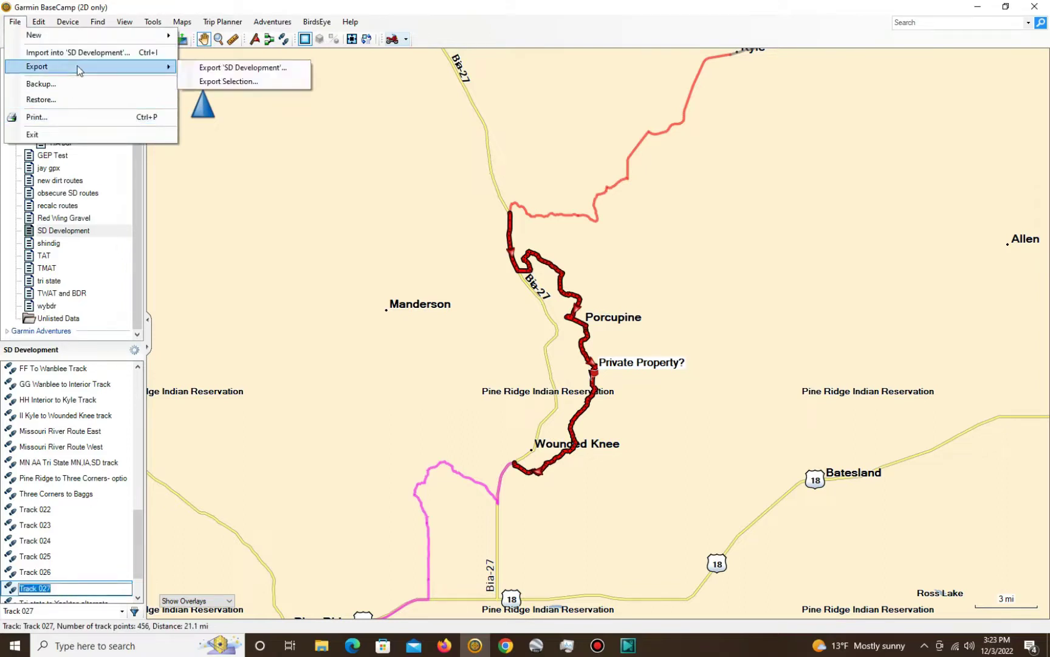
click(215, 81)
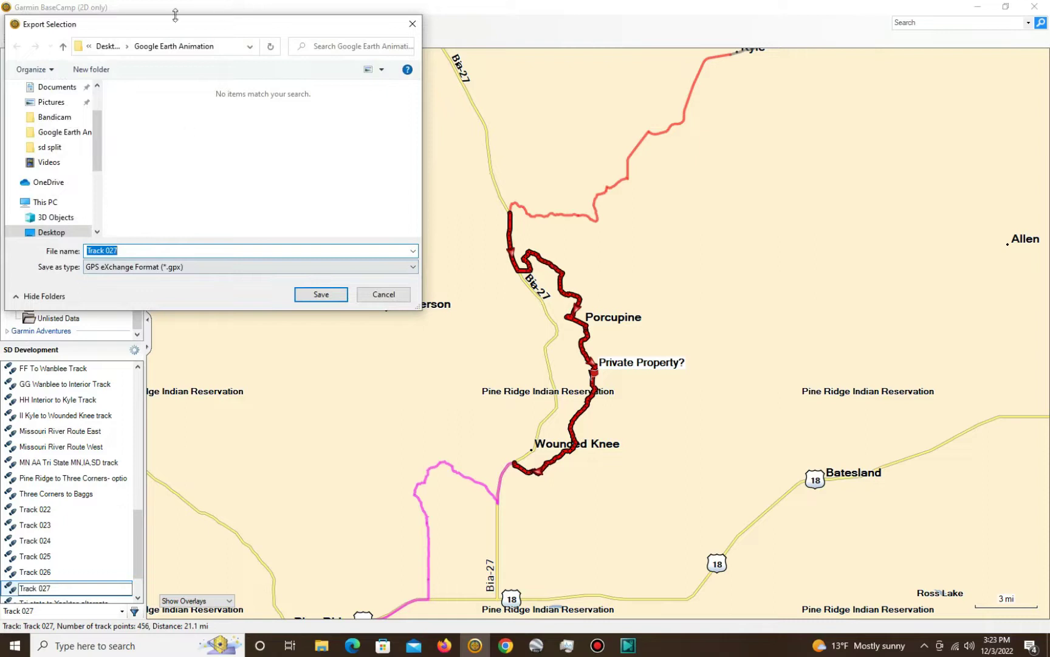
click(320, 295)
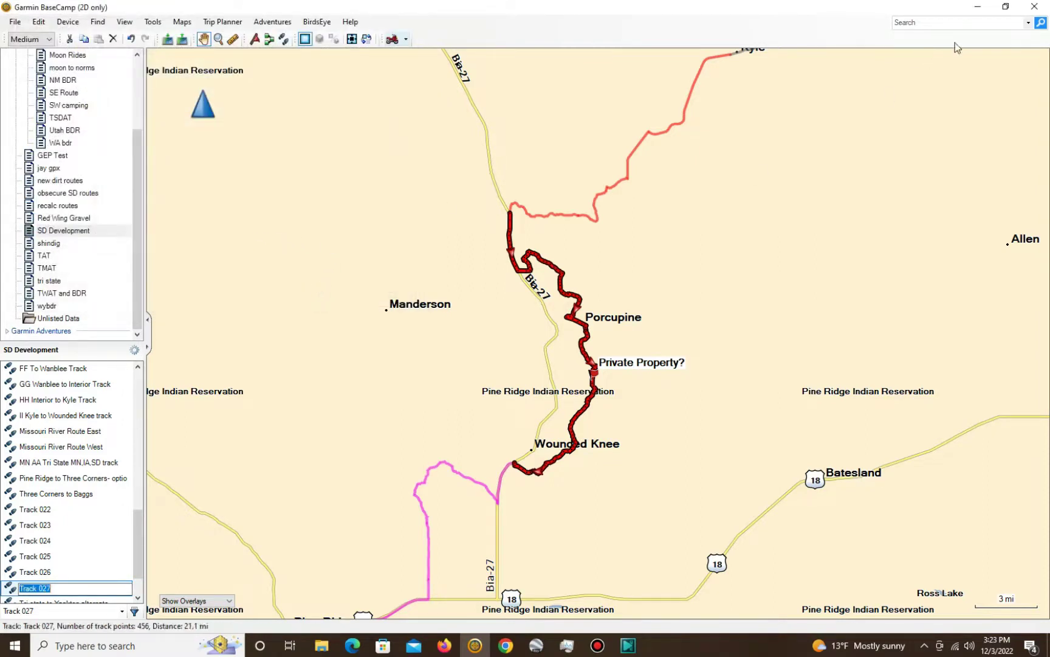
- Switch to Google Earth Pro and import Track 027.gpx as KML LineStrings with altitudes adjusted to ground height
click(536, 645)
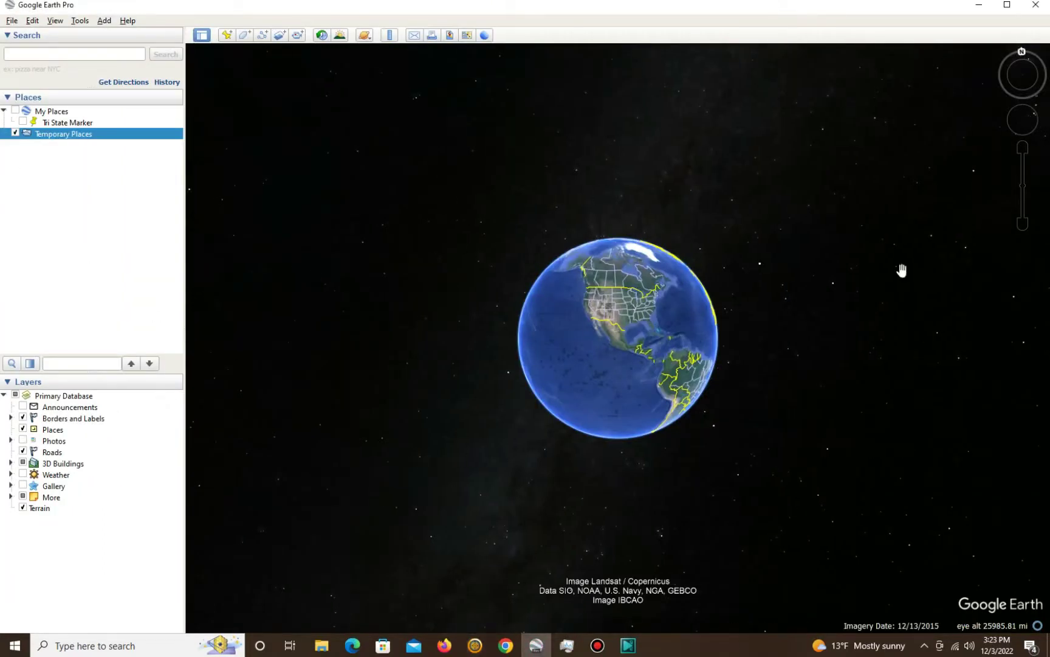
click(13, 21)
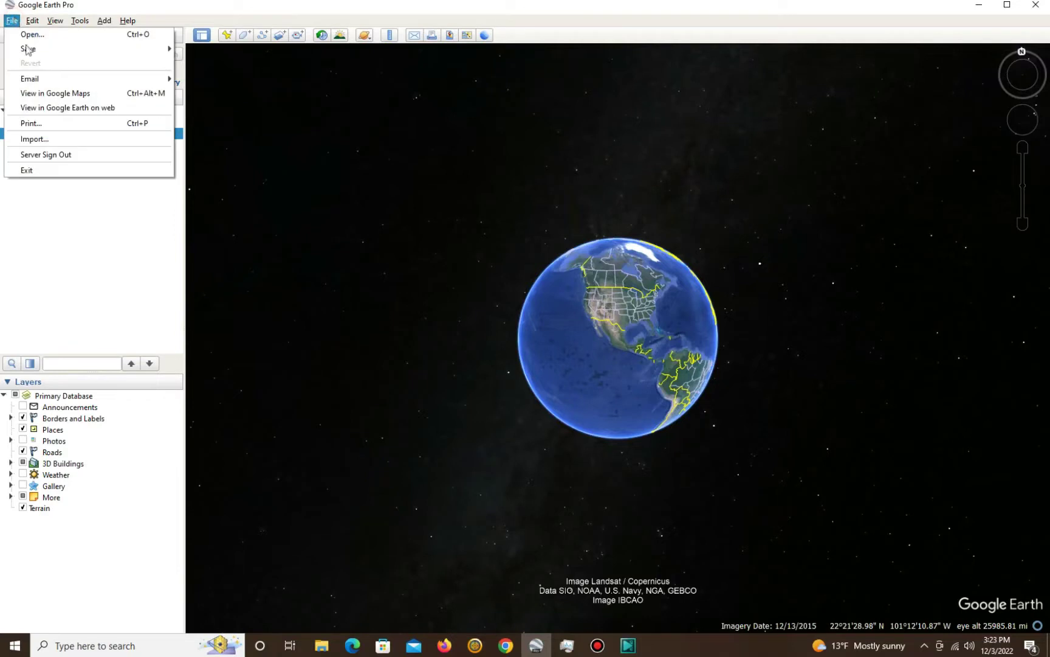
click(65, 139)
click(193, 127)
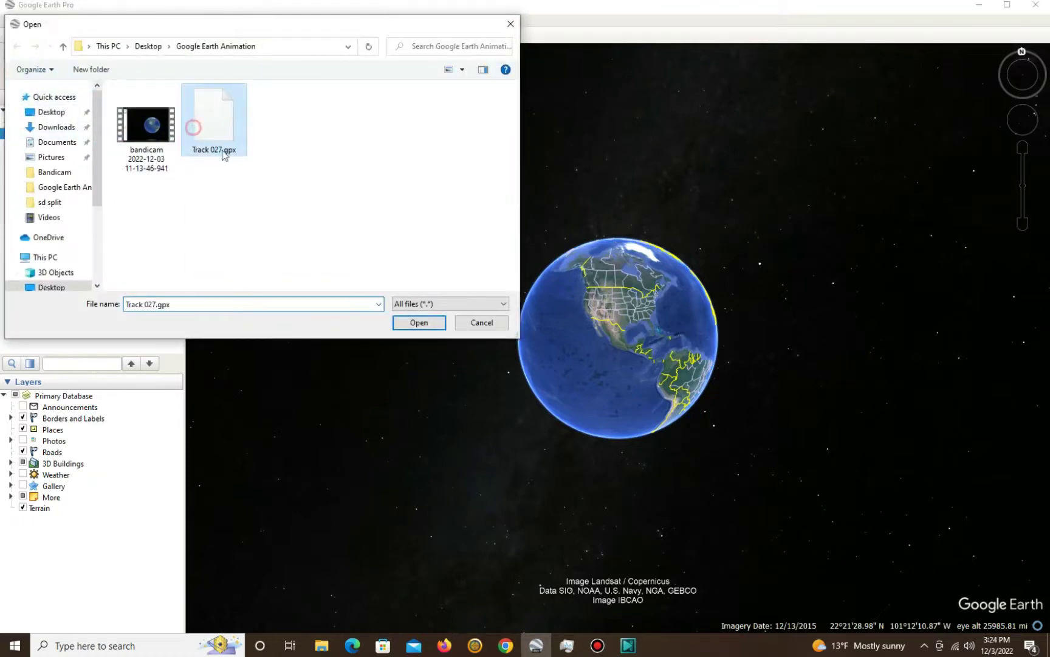
click(411, 324)
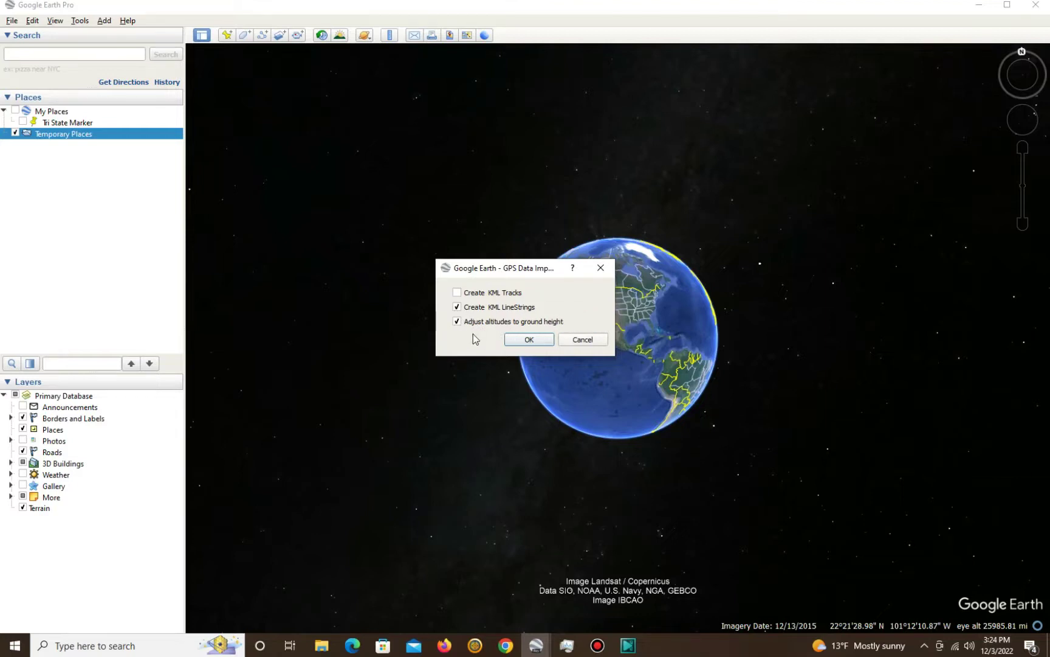
click(529, 338)
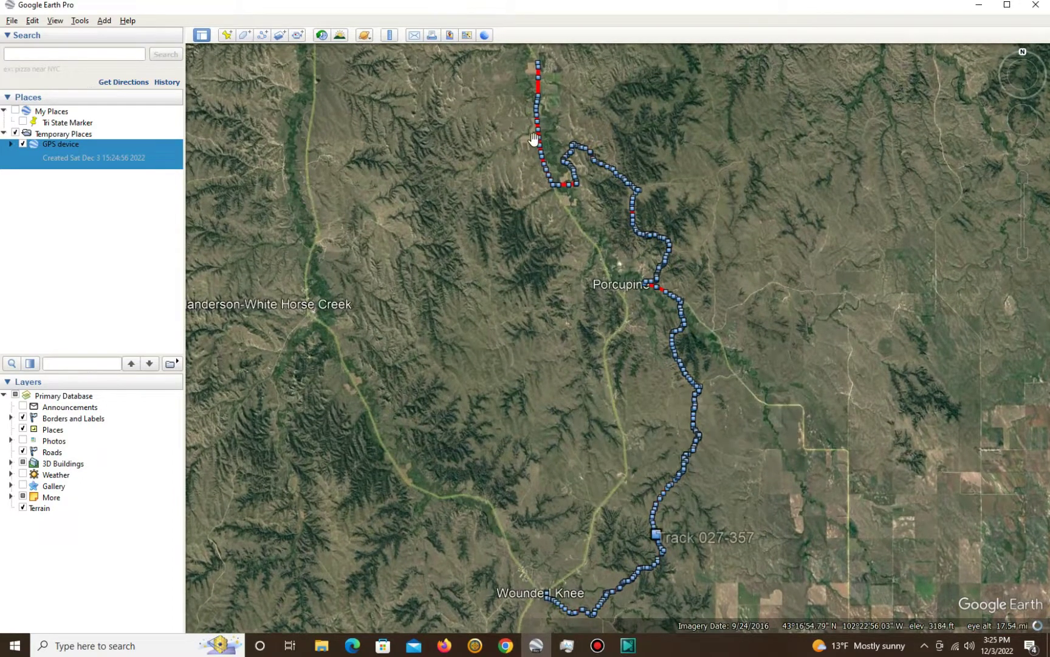
- Move the imported GPS device folder from Temporary Places into My Places
drag(485, 189, 487, 209)
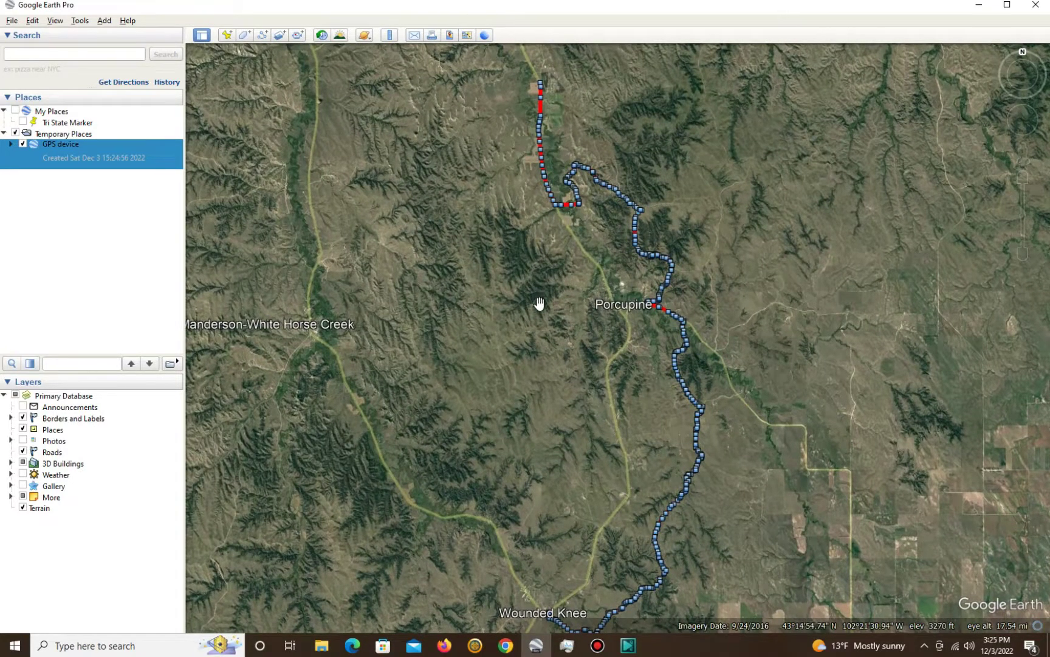
scroll(537, 356, down, 3)
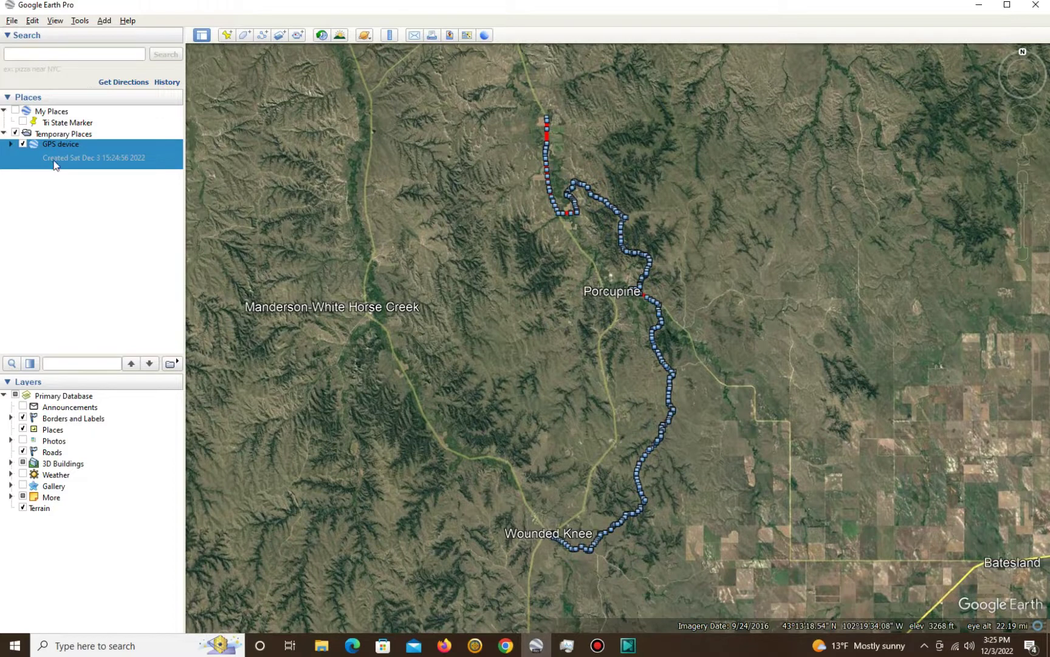
drag(58, 147, 63, 119)
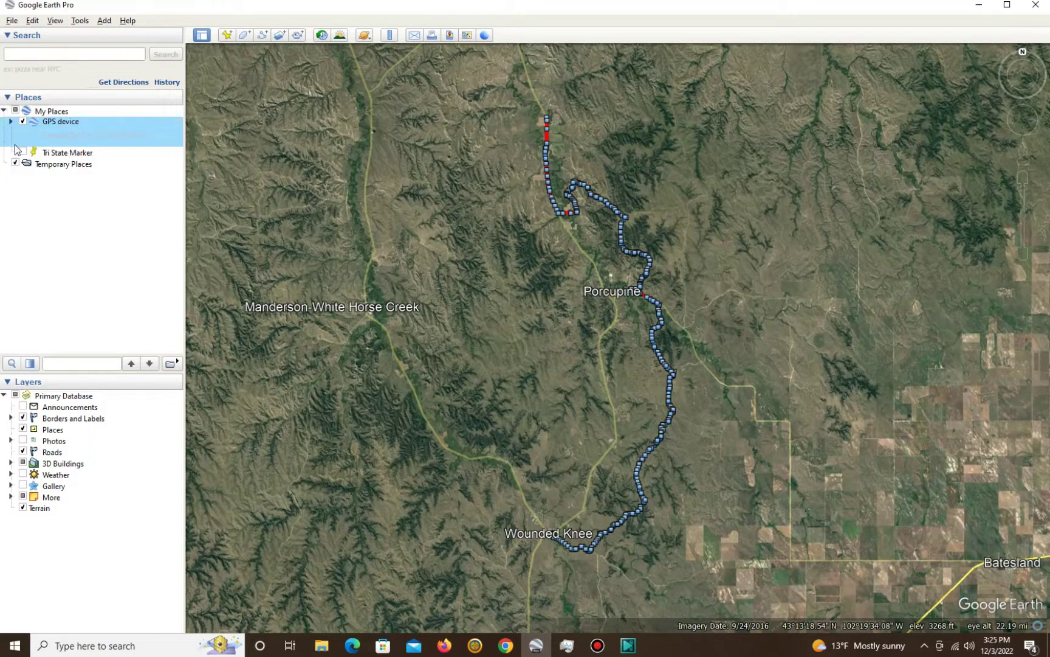
- Expand the GPS device folder through Tracks and Track 027 to list the individual points, and select the Points folder
click(10, 121)
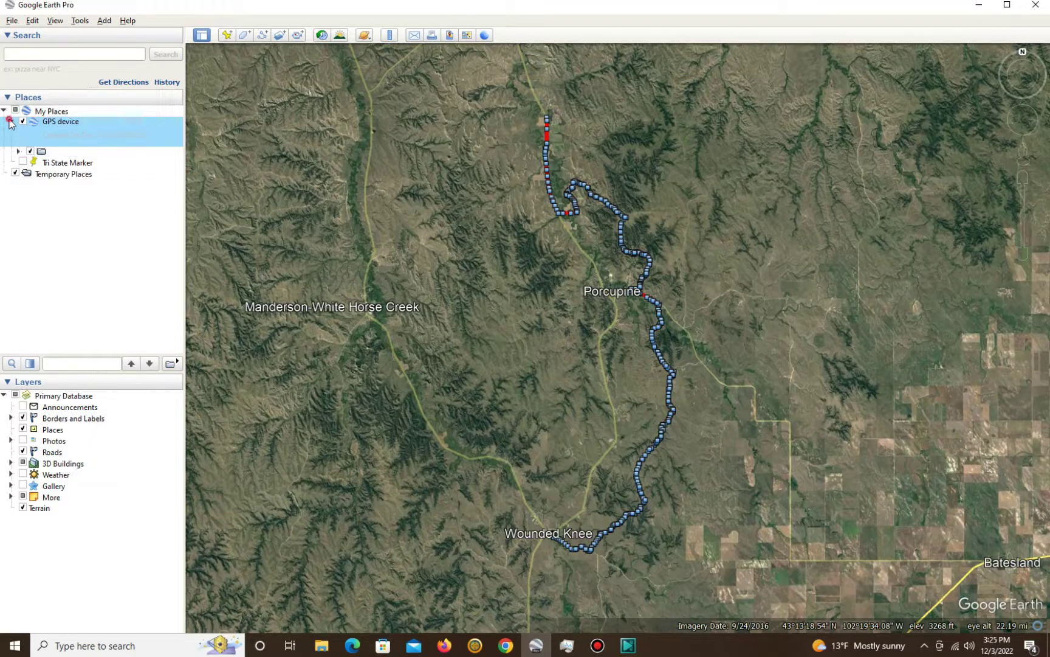
click(18, 152)
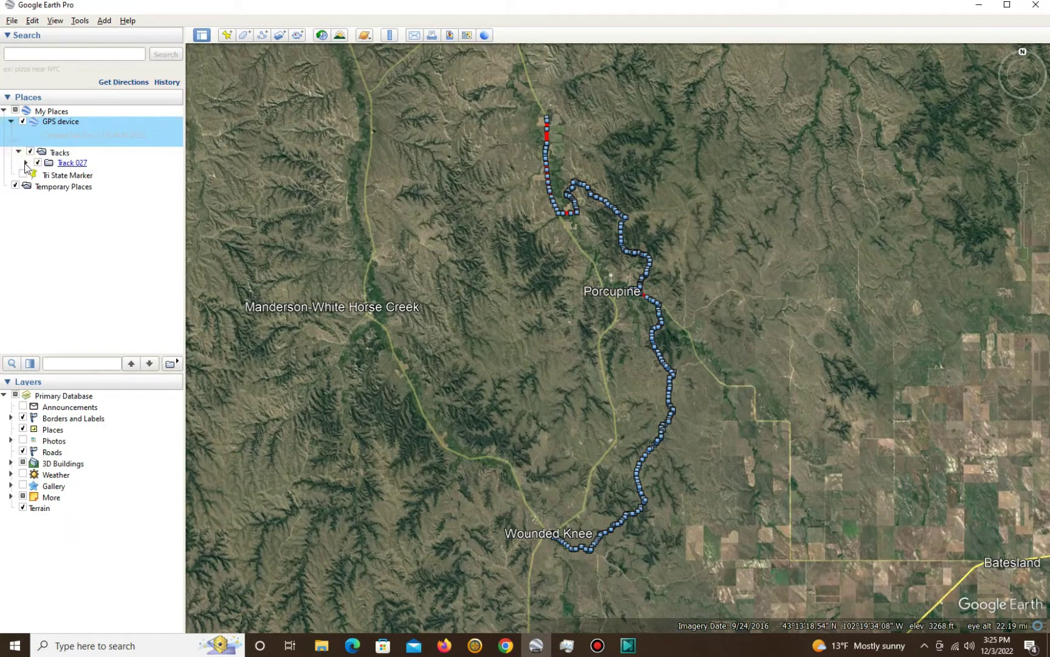
click(26, 162)
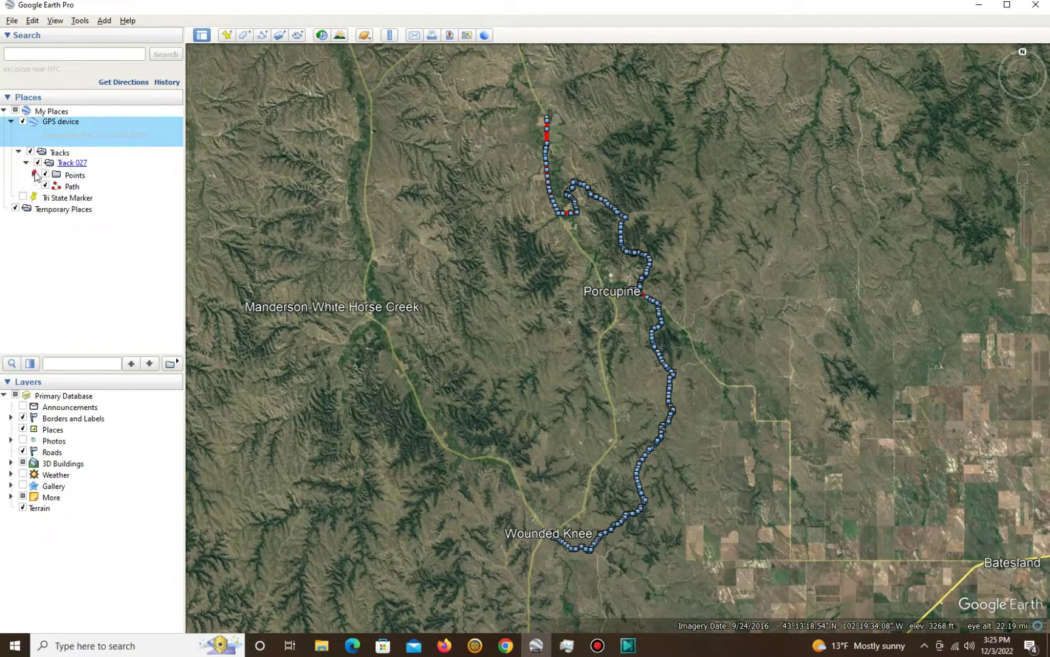
click(34, 175)
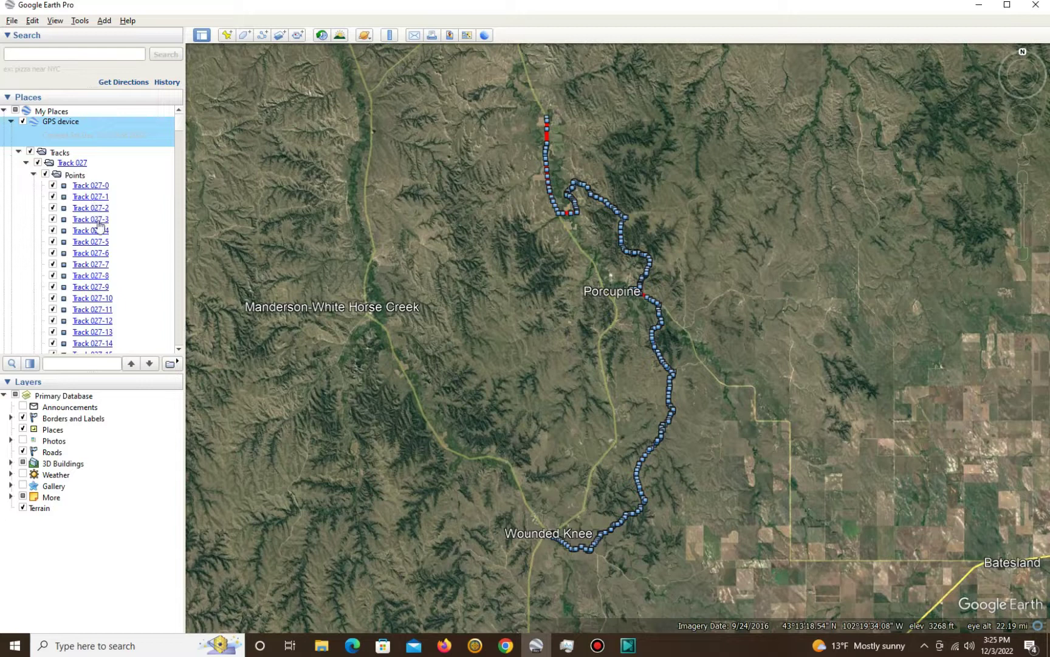
scroll(102, 269, down, 2)
scroll(104, 236, up, 2)
click(75, 175)
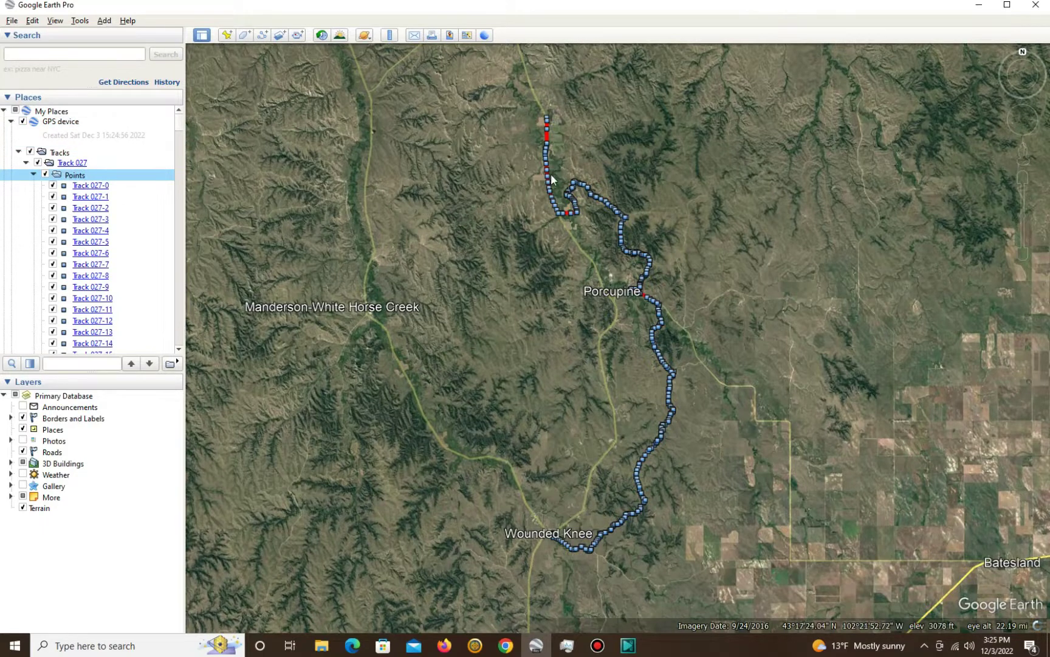
- Open the details of point Track 027-32 at the track's bend beside the fenced hay yard
scroll(552, 177, up, 5)
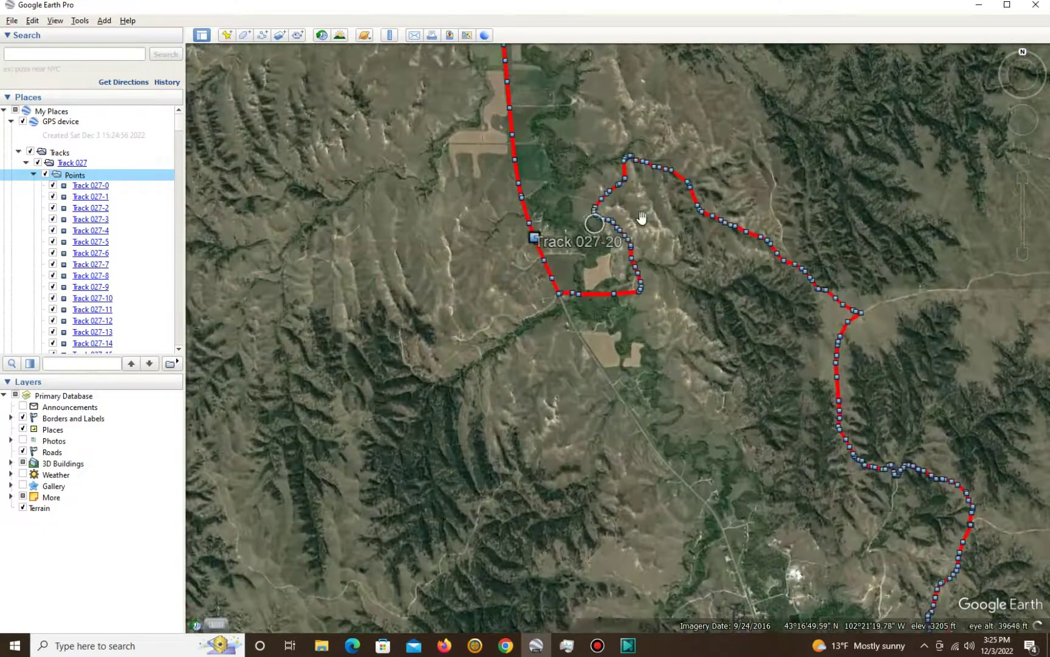
scroll(626, 293, up, 5)
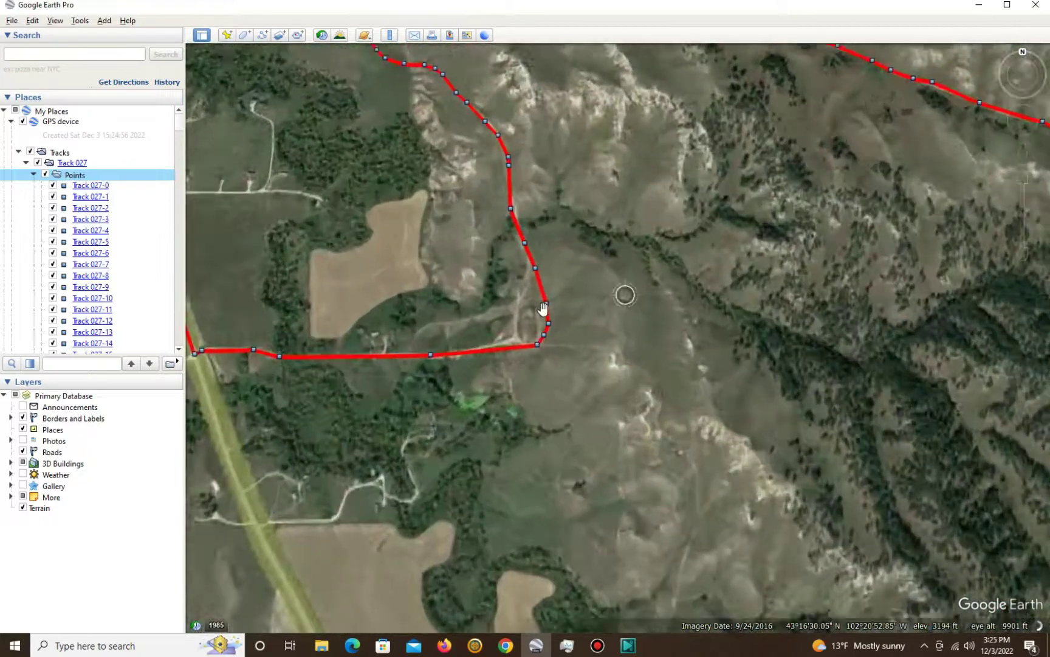
scroll(543, 309, up, 3)
scroll(537, 375, up, 2)
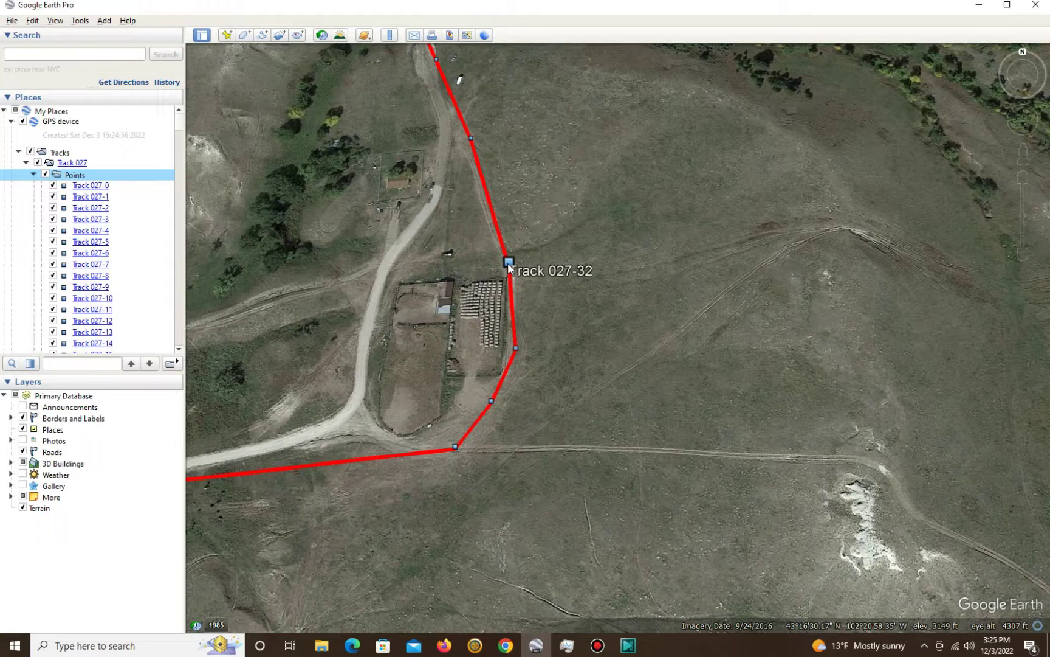
click(509, 263)
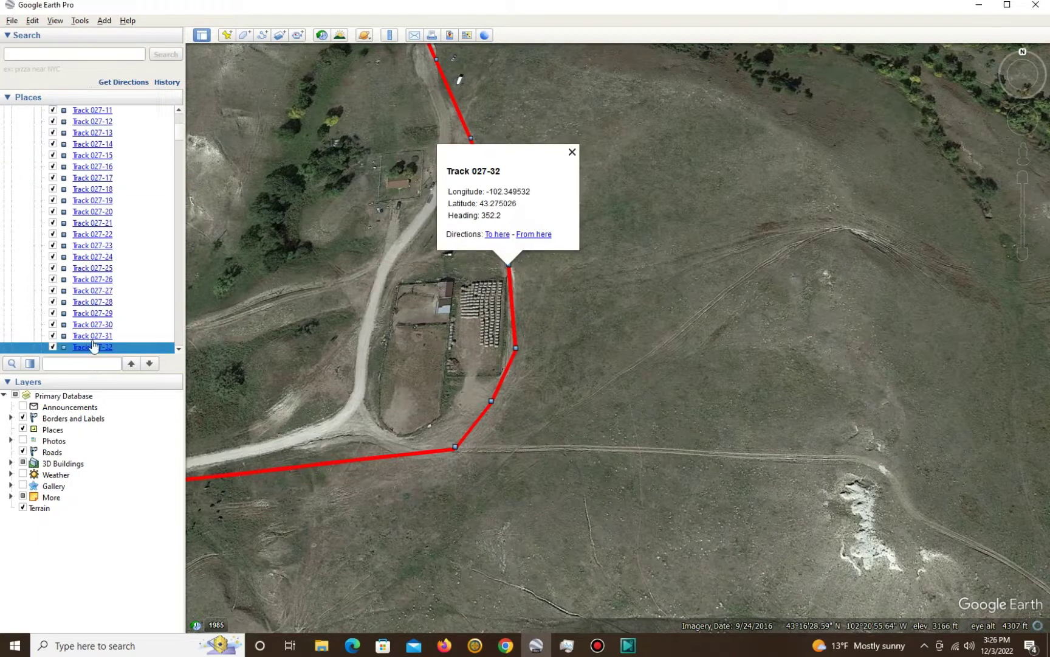
- Delete the track points from Track 027-0 through Track 027-32
click(101, 348)
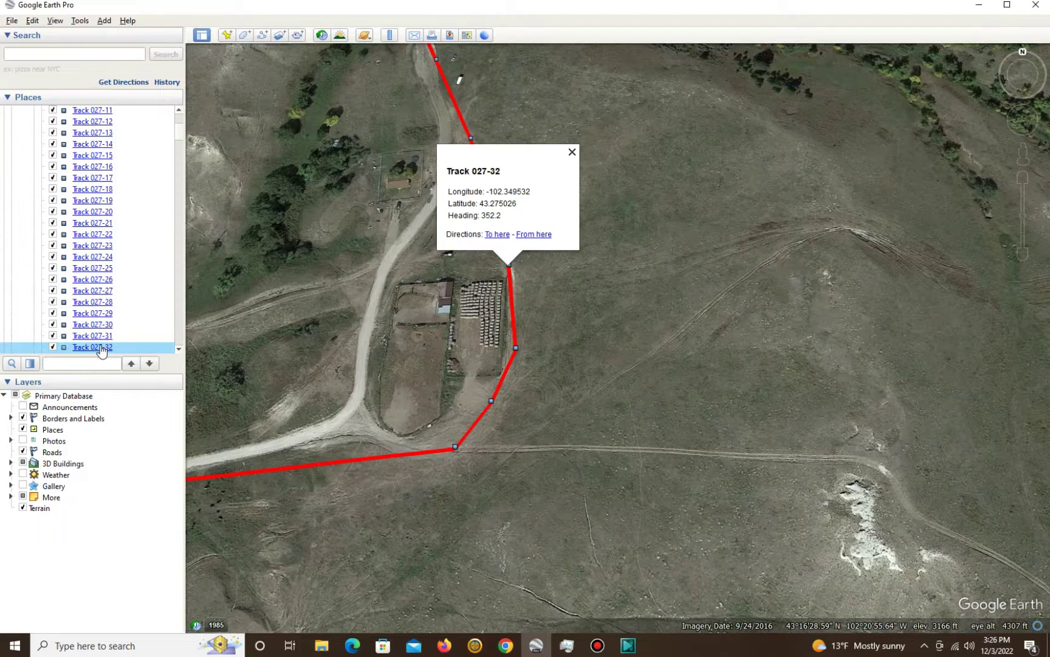
key(shift+Home)
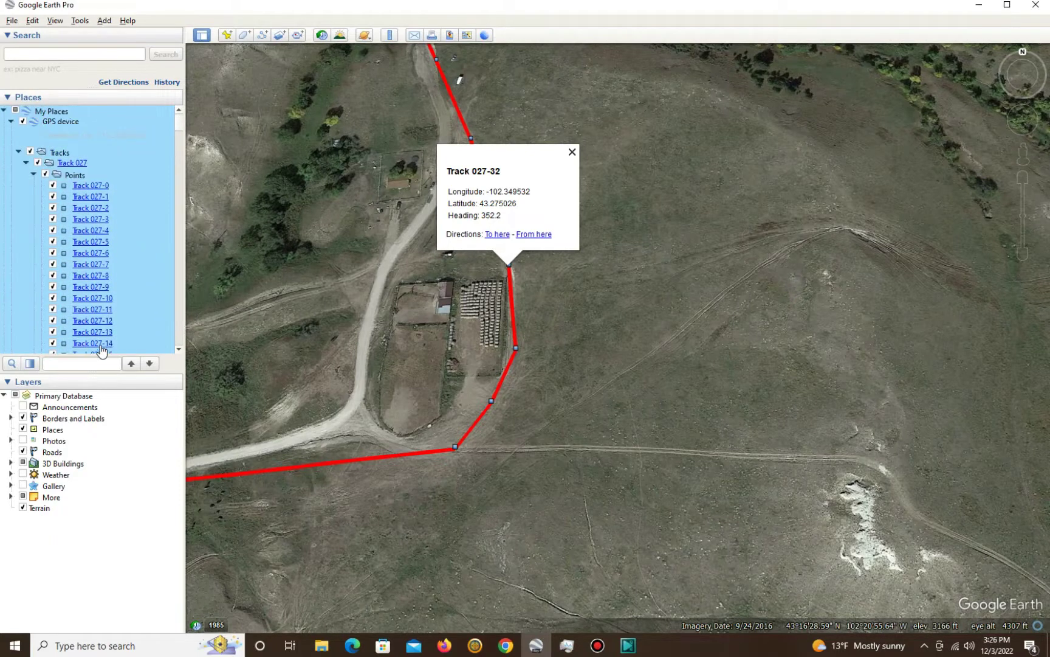
key(shift+Down)
key(shift+Down)
key(shift+Down)
key(shift+Down)
key(shift+Down)
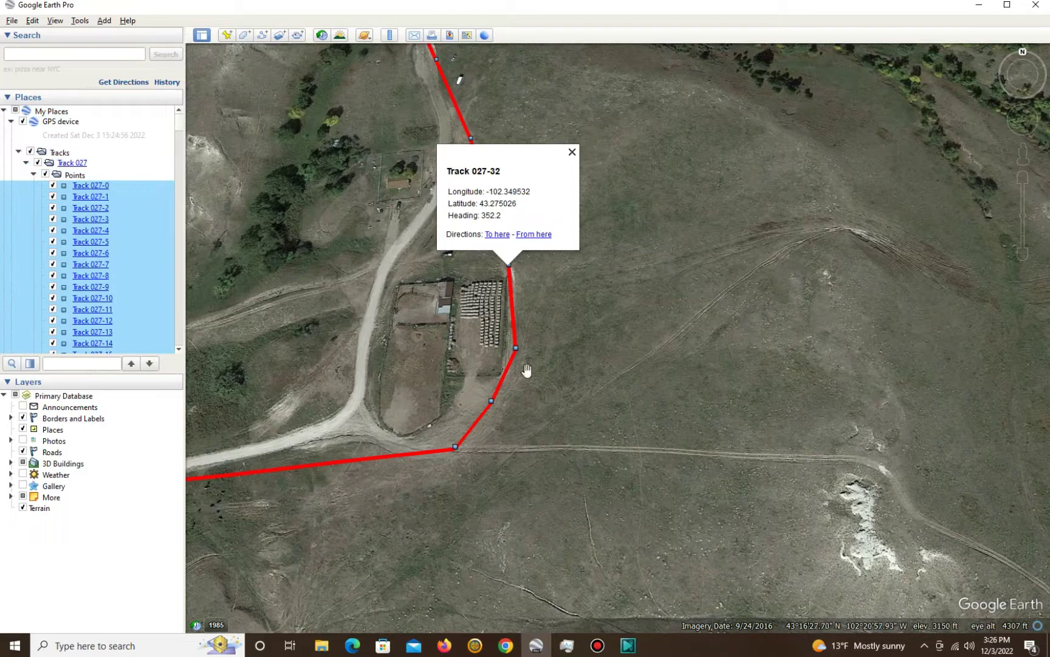
key(Delete)
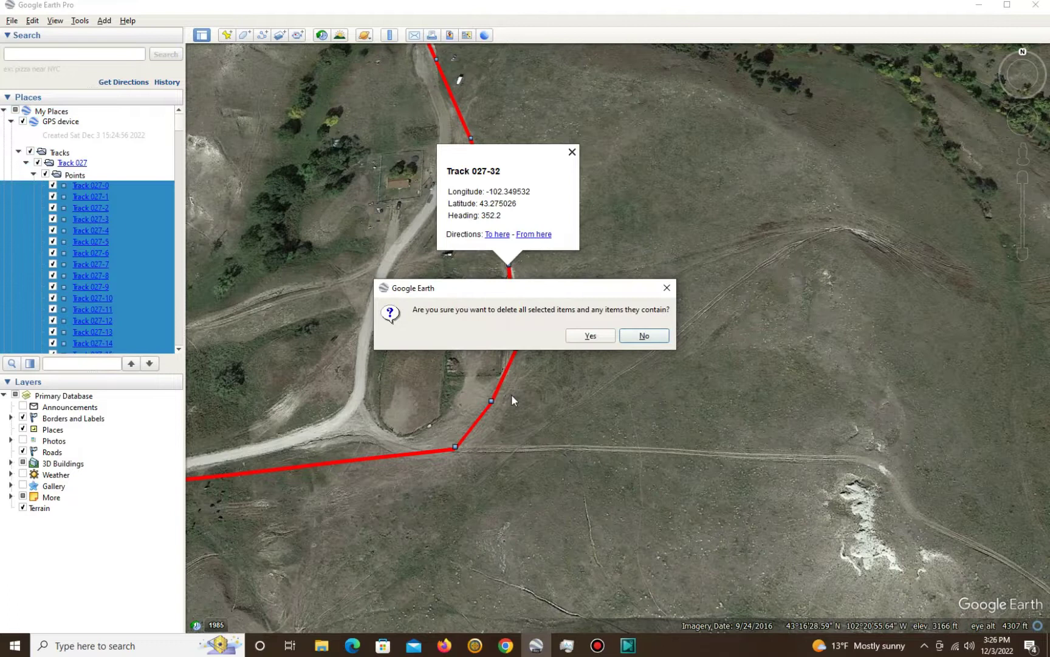
click(589, 336)
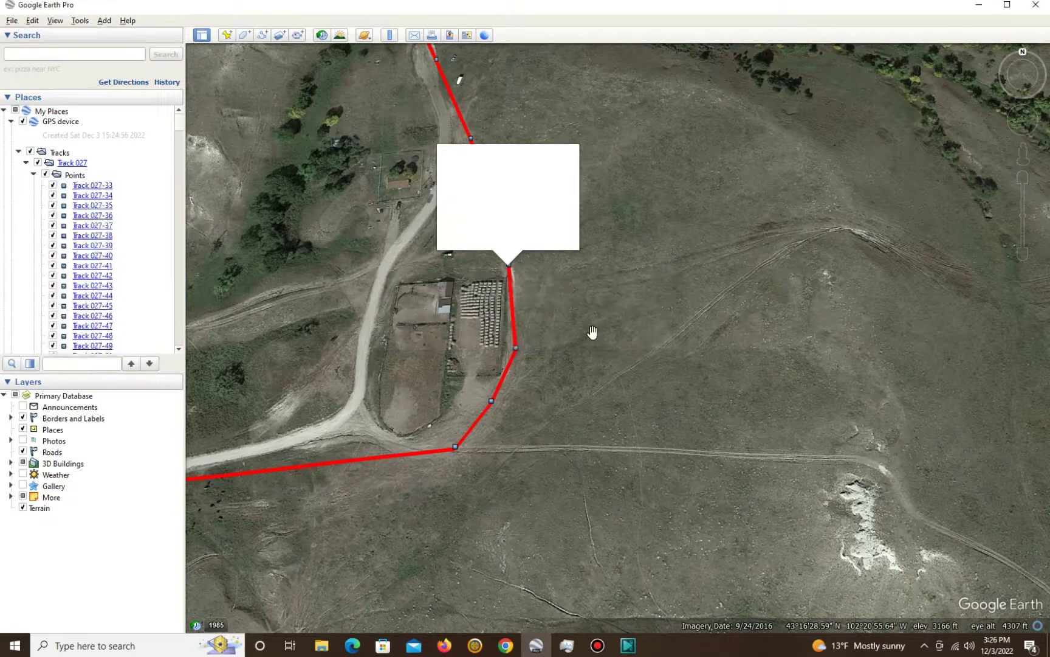
- Open the details of point Track 027-85 on the straight road stretch northwest of the fork
scroll(567, 396, down, 5)
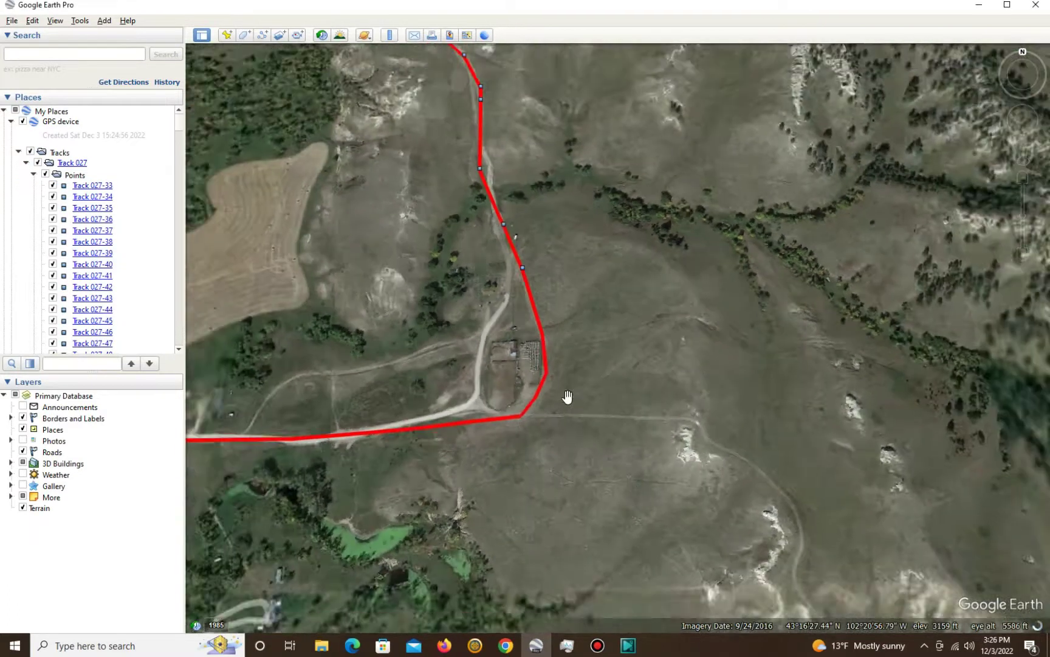
scroll(568, 396, down, 3)
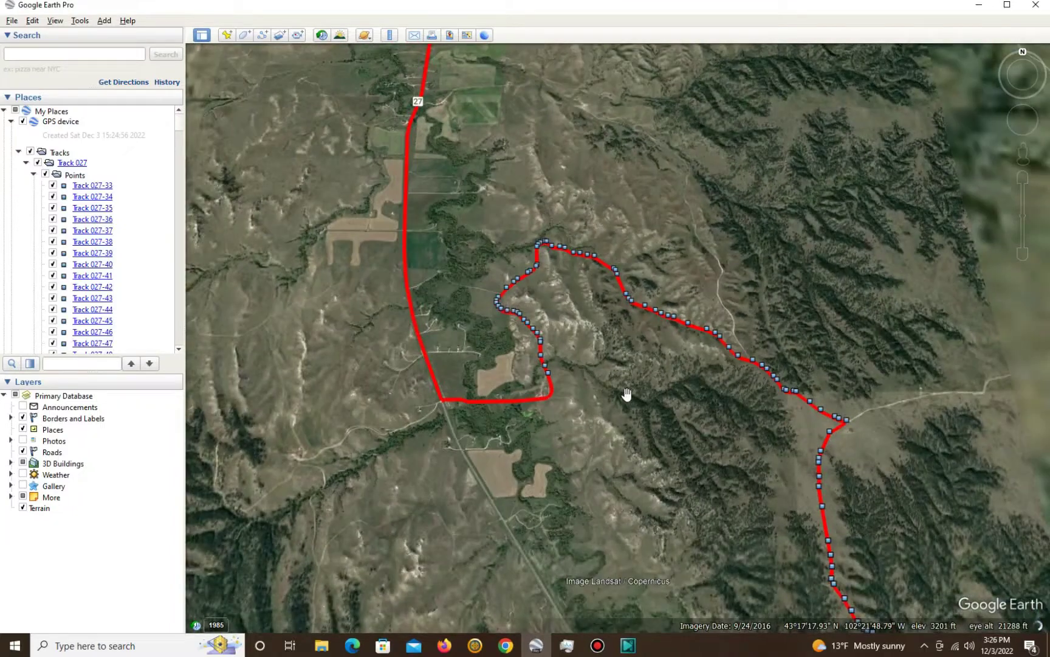
drag(626, 393, 544, 353)
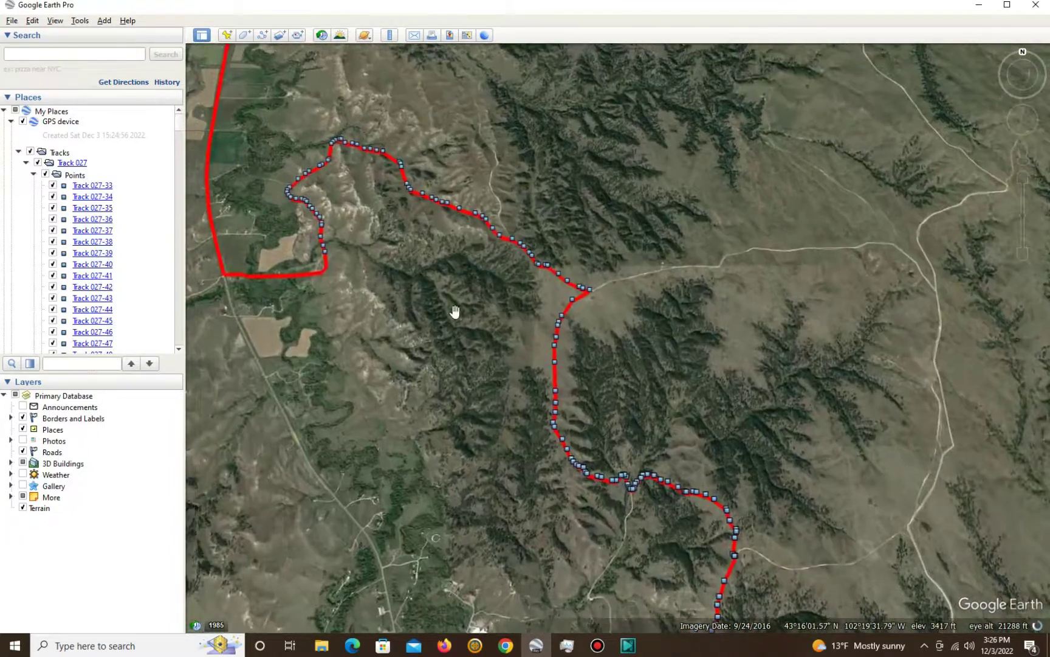
double_click(453, 202)
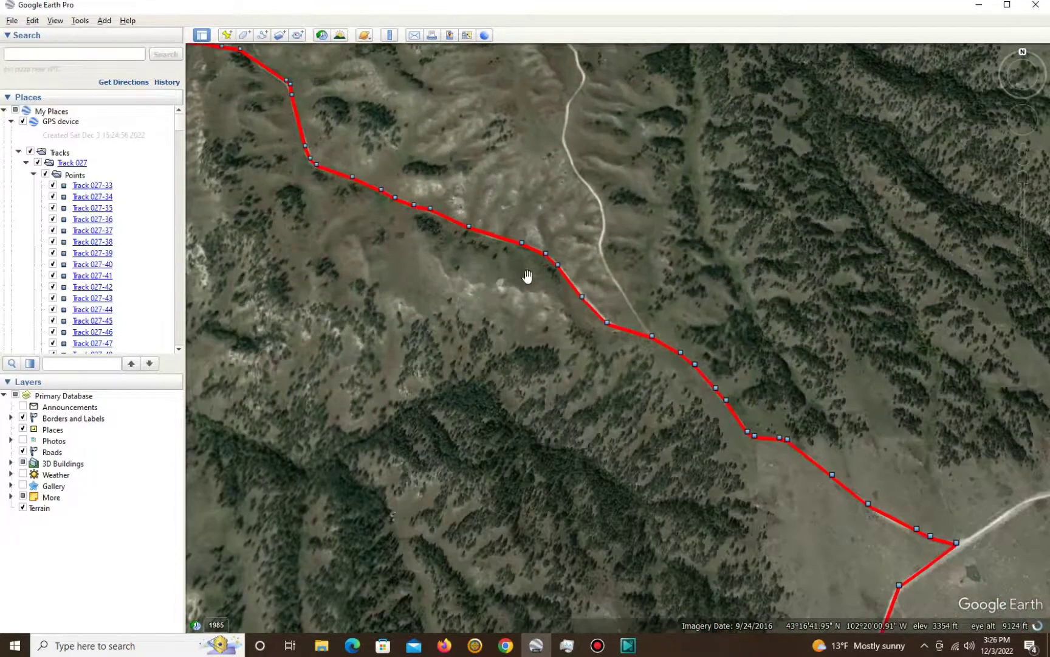
scroll(591, 287, up, 3)
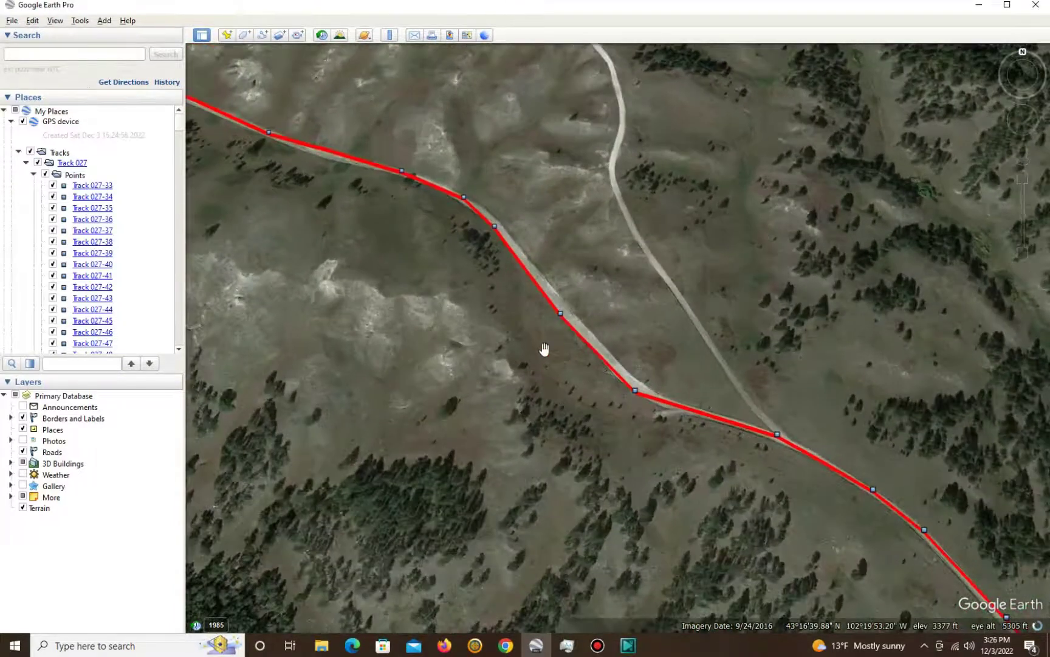
scroll(534, 328, up, 1)
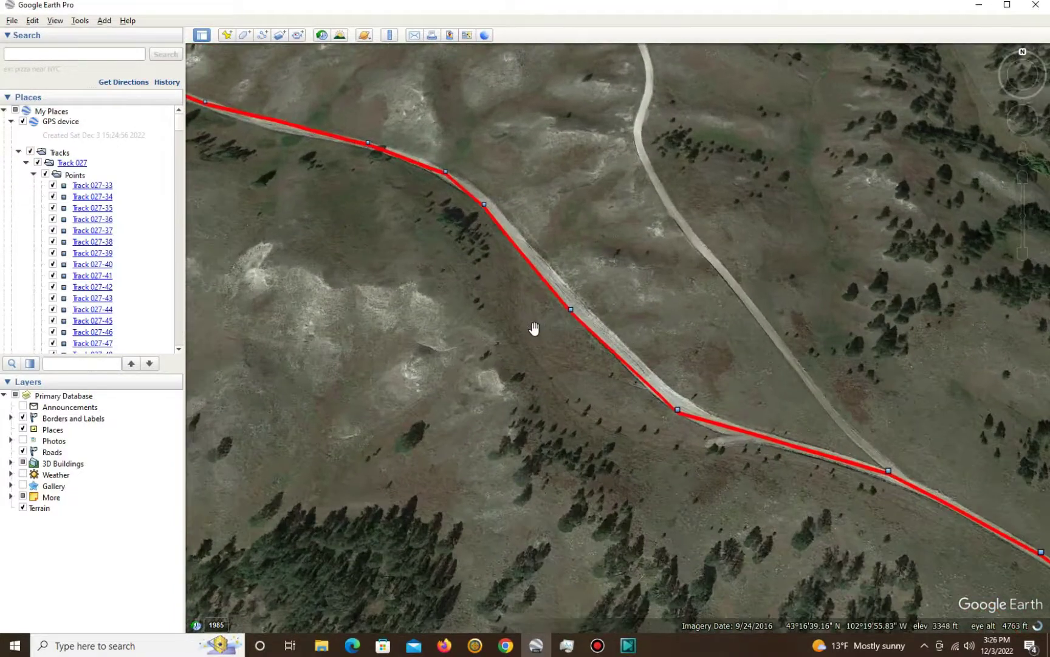
click(571, 307)
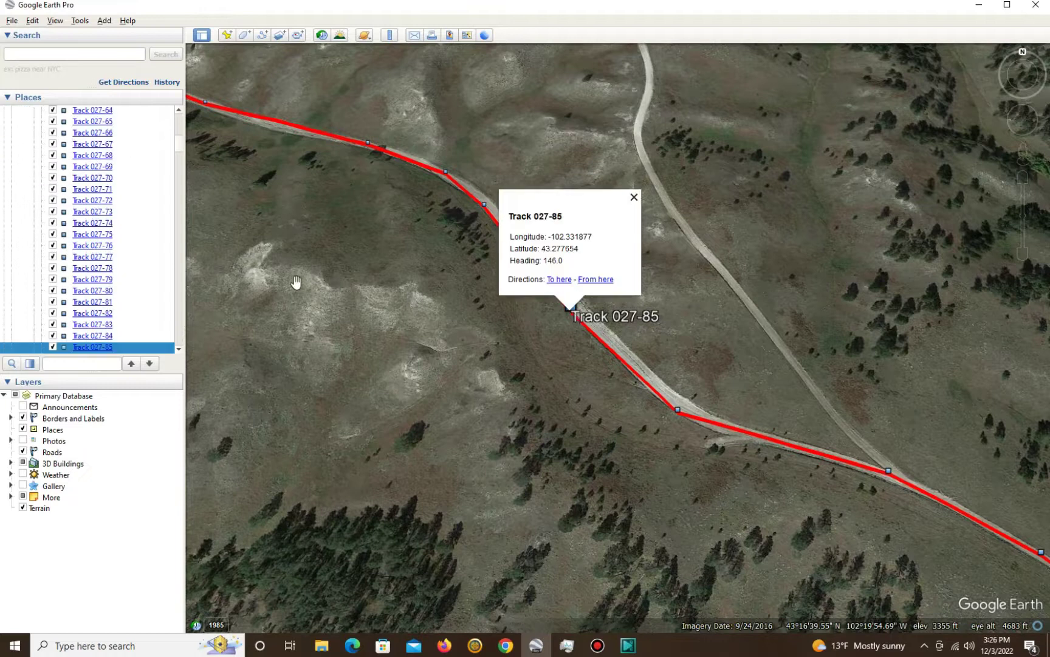
- Delete the track points from Track 027-85 through Track 027-455, keeping the Path item
scroll(127, 255, down, 5)
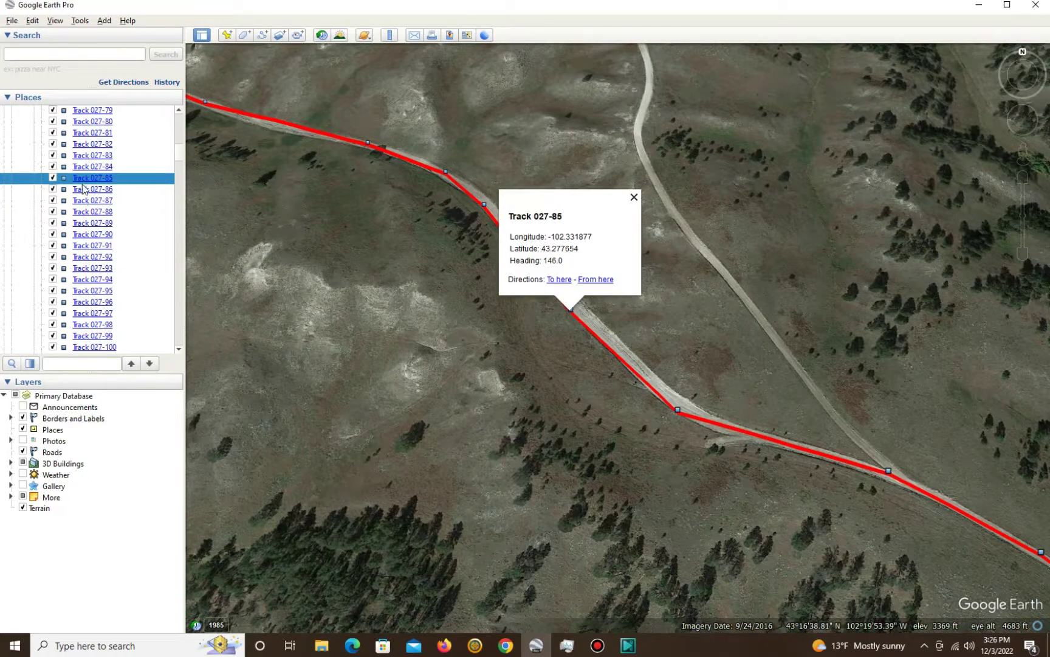
click(91, 179)
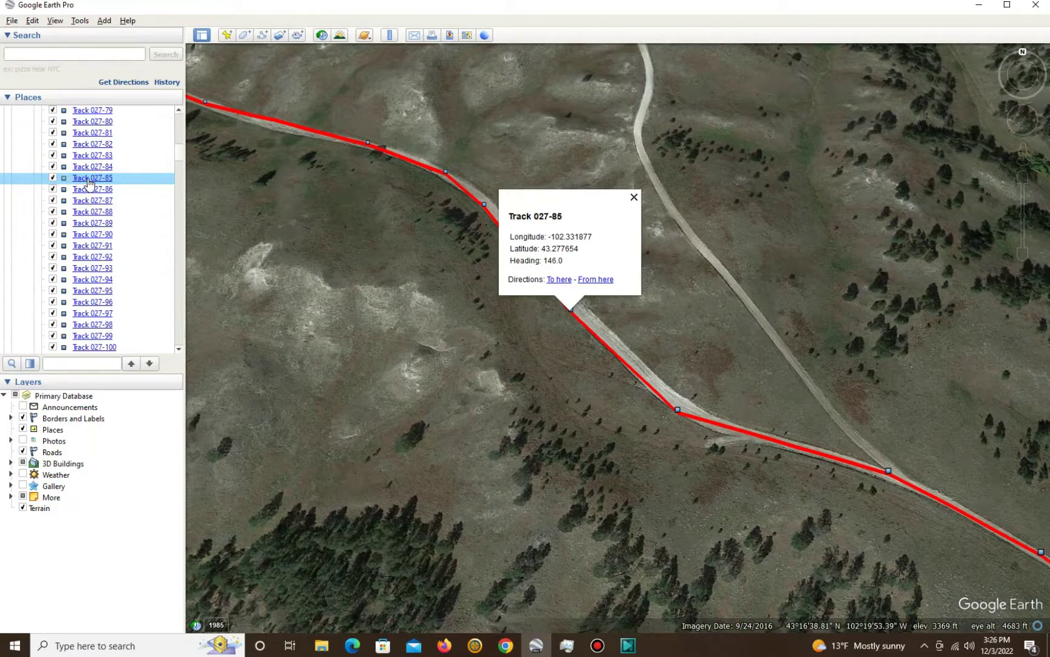
key(shift+Down)
key(shift+Down)
key(shift+Down)
key(shift+Down)
key(shift+Down)
key(shift+Down)
key(shift+Down)
key(shift+Down)
key(shift+Down)
key(shift+Down)
key(shift+Down)
key(shift+Down)
key(shift+Down)
key(shift+Down)
key(shift+Down)
key(shift+Down)
key(shift+Down)
key(shift+Down)
key(shift+Down)
key(shift+Down)
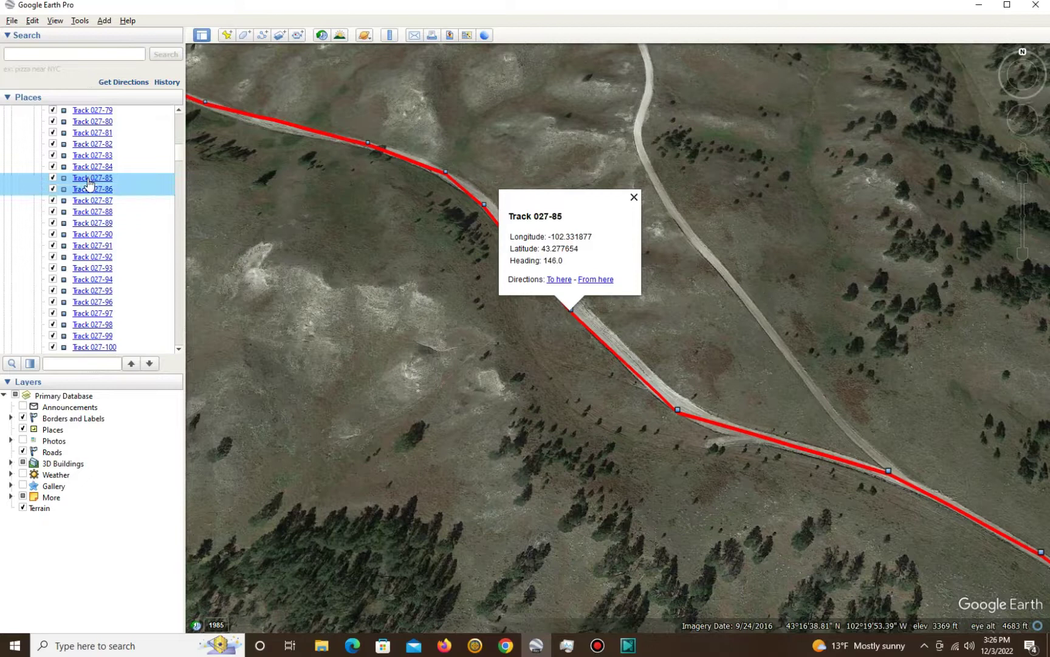
key(shift+Down)
key(shift+Down)
key(shift+Down)
key(shift+Down)
key(shift+Down)
key(shift+Down)
key(shift+Down)
key(shift+Down)
key(shift+Down)
key(shift+Down)
key(shift+Down)
key(shift+Down)
key(shift+Down)
key(shift+Down)
key(shift+Down)
key(shift+Down)
key(shift+Down)
key(shift+Down)
key(shift+Down)
key(shift+Down)
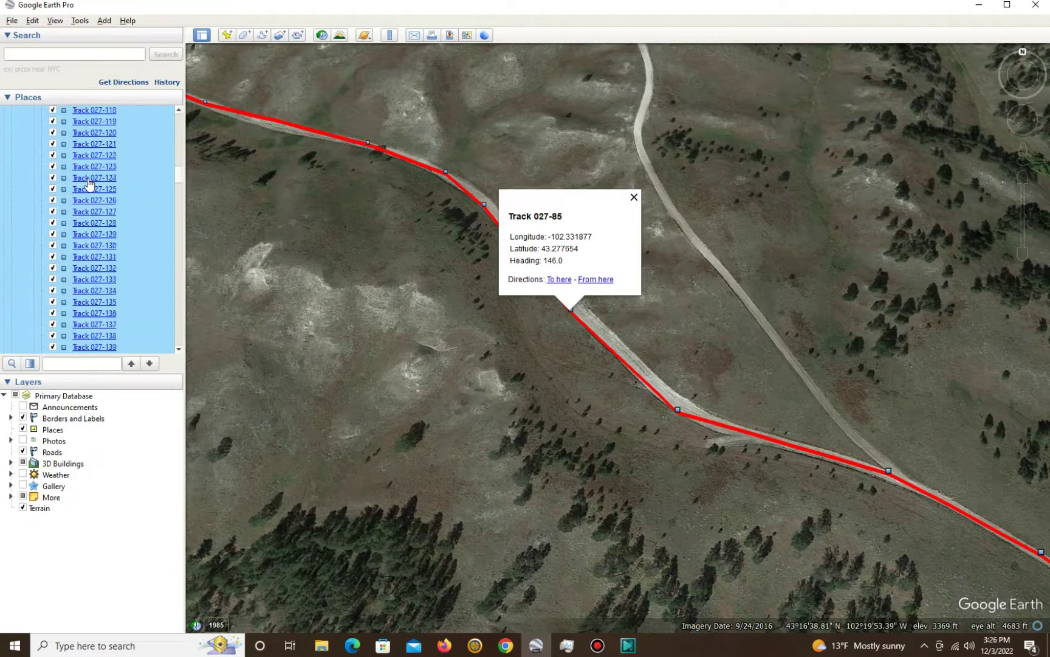
key(shift+Down)
key(shift+Down)
key(shift+Down)
key(shift+Down)
key(shift+Down)
key(shift+Down)
key(shift+Down)
key(shift+Down)
key(shift+Down)
key(shift+Down)
key(shift+Down)
key(shift+Down)
key(shift+Down)
key(shift+Down)
key(shift+Down)
key(shift+Down)
key(shift+Down)
key(shift+Down)
key(shift+Down)
key(shift+Down)
key(shift+Down)
key(shift+Down)
key(shift+Down)
key(shift+Down)
key(shift+Down)
key(shift+Down)
key(shift+Down)
key(shift+Down)
key(shift+Down)
key(shift+Down)
key(shift+Down)
key(shift+Down)
key(shift+Down)
key(shift+Down)
key(shift+Down)
key(shift+Down)
key(shift+Down)
key(shift+Down)
key(shift+Down)
key(shift+Down)
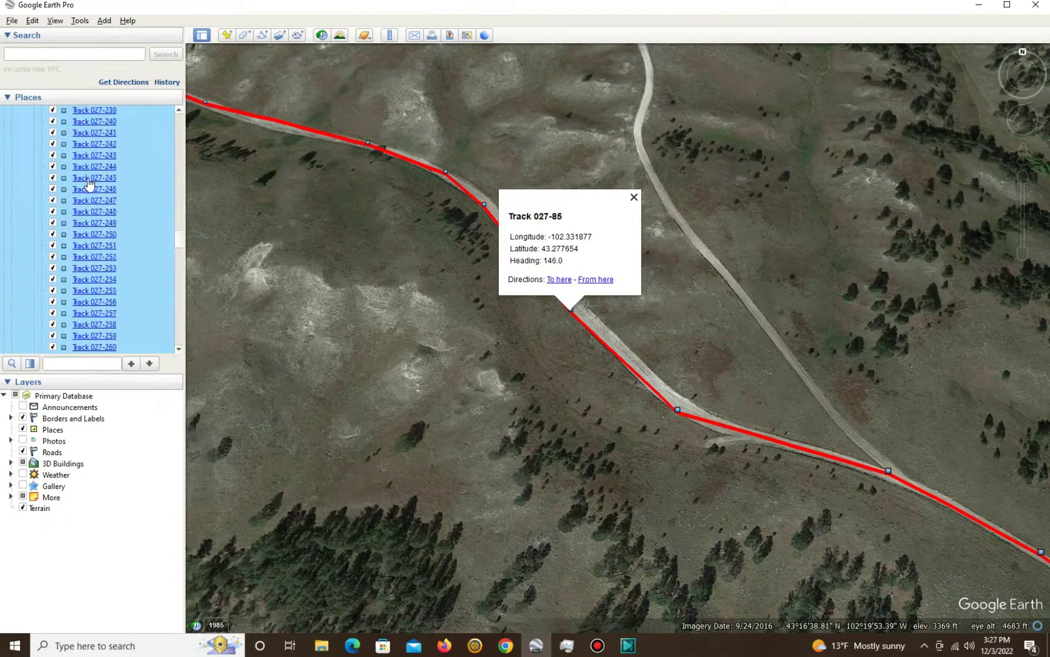
key(shift+Down)
key(shift+Down)
key(shift+Down)
key(shift+Down)
key(shift+Down)
key(shift+Down)
key(shift+Down)
key(shift+Down)
key(shift+Down)
key(shift+Down)
key(shift+Down)
key(shift+Down)
key(shift+Down)
key(shift+Down)
key(shift+Down)
key(shift+Down)
key(shift+Down)
key(shift+Down)
key(shift+Down)
key(shift+Down)
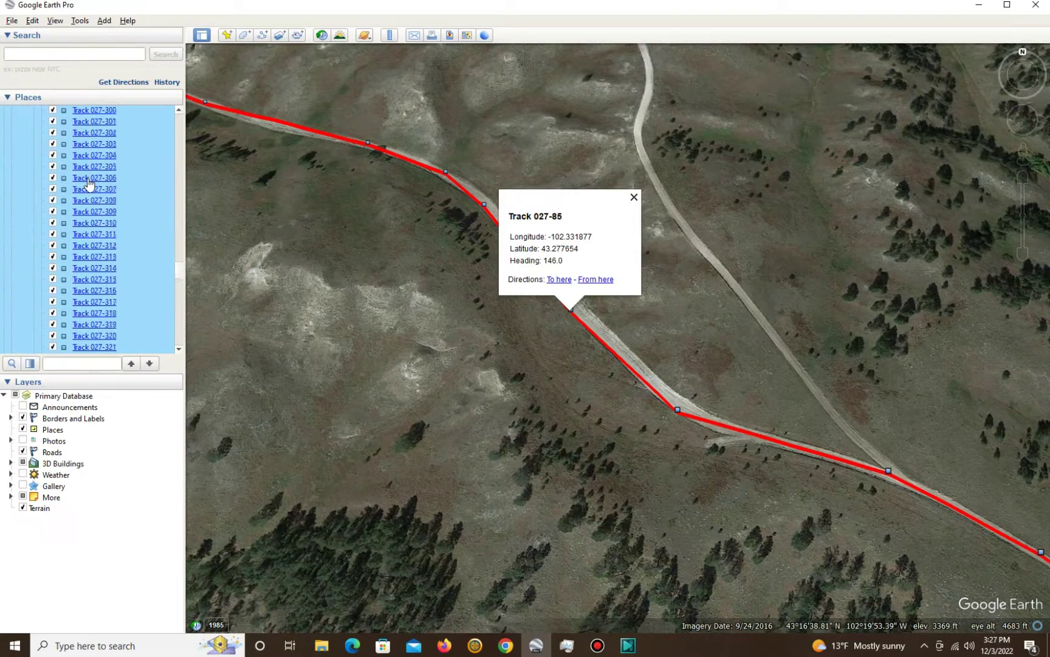
key(shift+Down)
key(shift+Down)
key(shift+Down)
key(shift+Down)
key(shift+Down)
key(shift+Down)
key(shift+Down)
key(shift+Down)
key(shift+Down)
key(shift+Down)
key(shift+Down)
key(shift+Down)
key(shift+Down)
key(shift+Down)
key(shift+Down)
key(shift+Down)
key(shift+Down)
key(shift+Down)
key(shift+Down)
key(shift+Down)
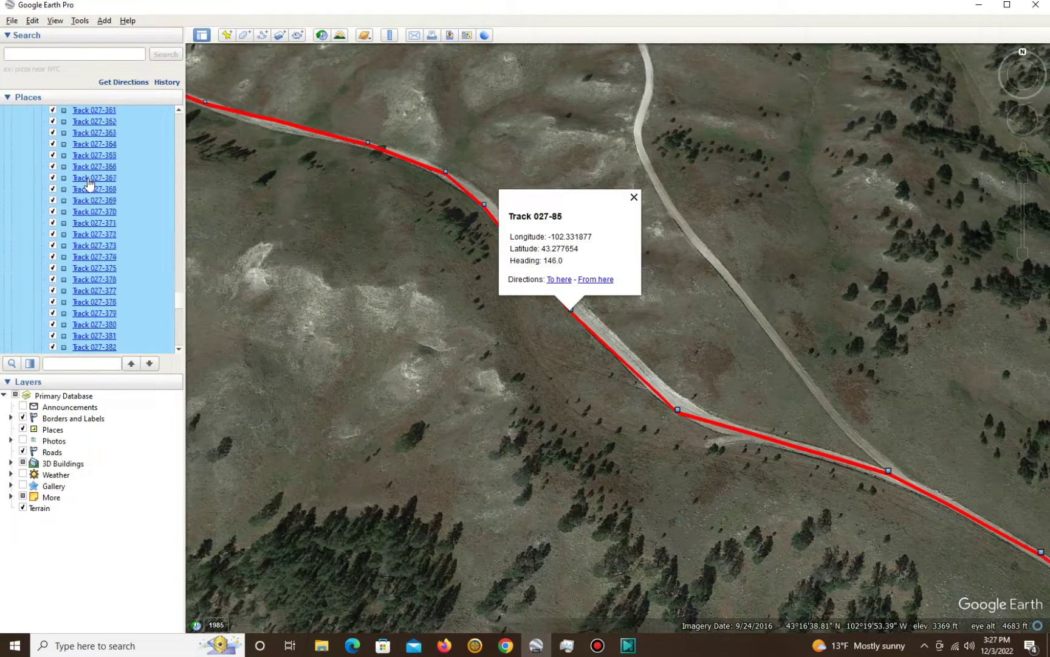
key(shift+Down)
key(shift+Down)
key(shift+Down)
key(shift+Down)
key(shift+Down)
key(shift+Down)
key(shift+Down)
key(shift+Down)
key(shift+Down)
key(shift+Down)
key(shift+Down)
key(shift+Down)
key(shift+Down)
key(shift+Down)
key(shift+Down)
key(shift+Down)
key(shift+Down)
key(shift+Down)
key(shift+Down)
key(shift+Down)
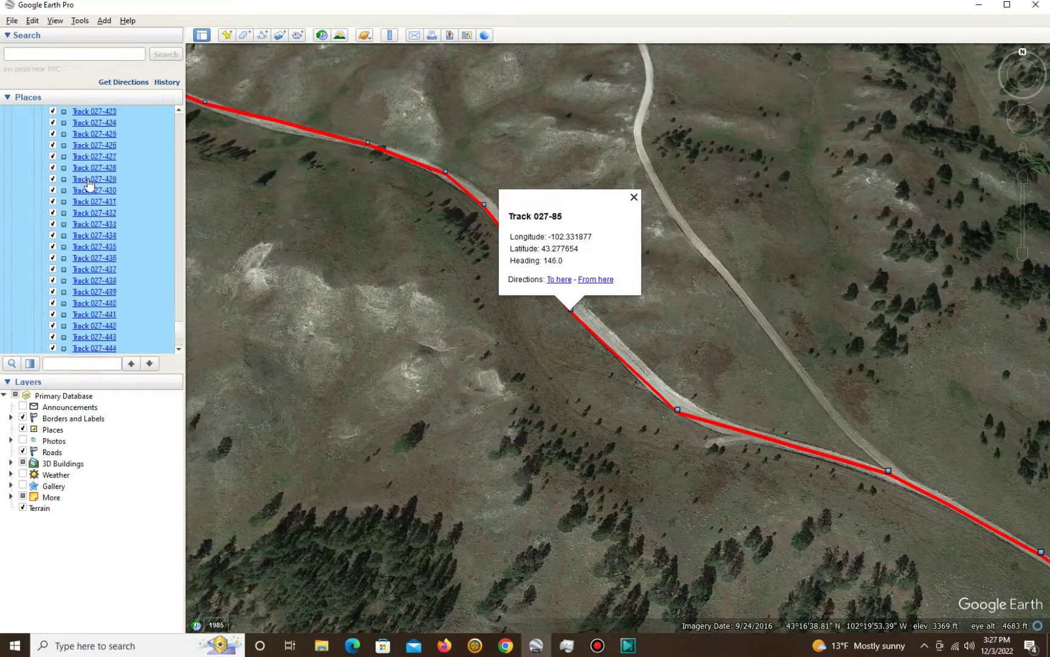
key(shift+Up)
key(shift+Up)
key(shift+Up)
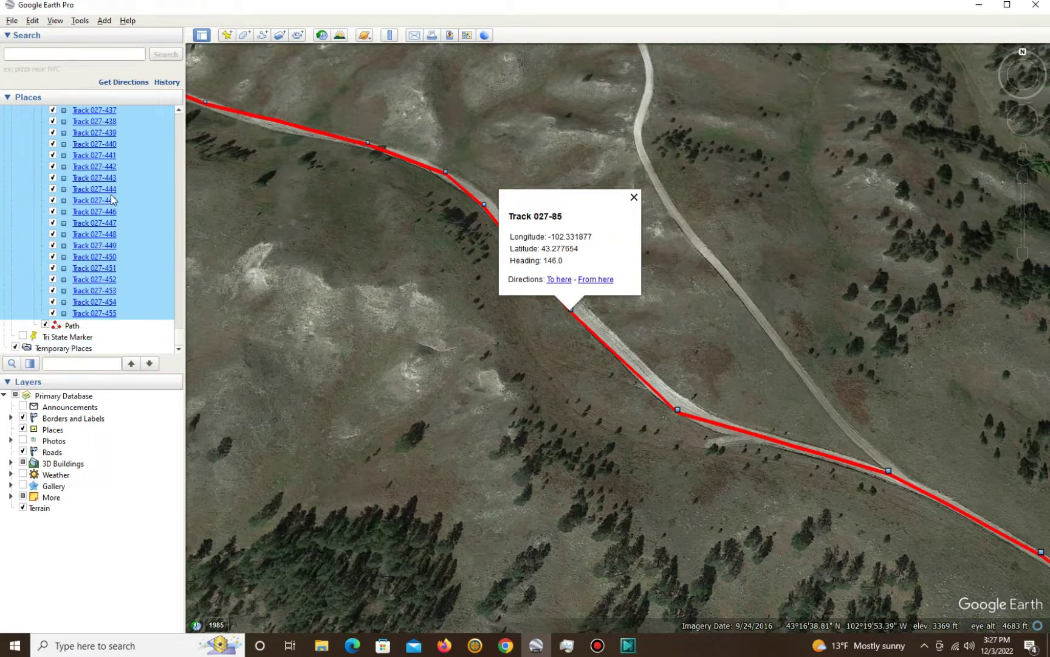
key(Delete)
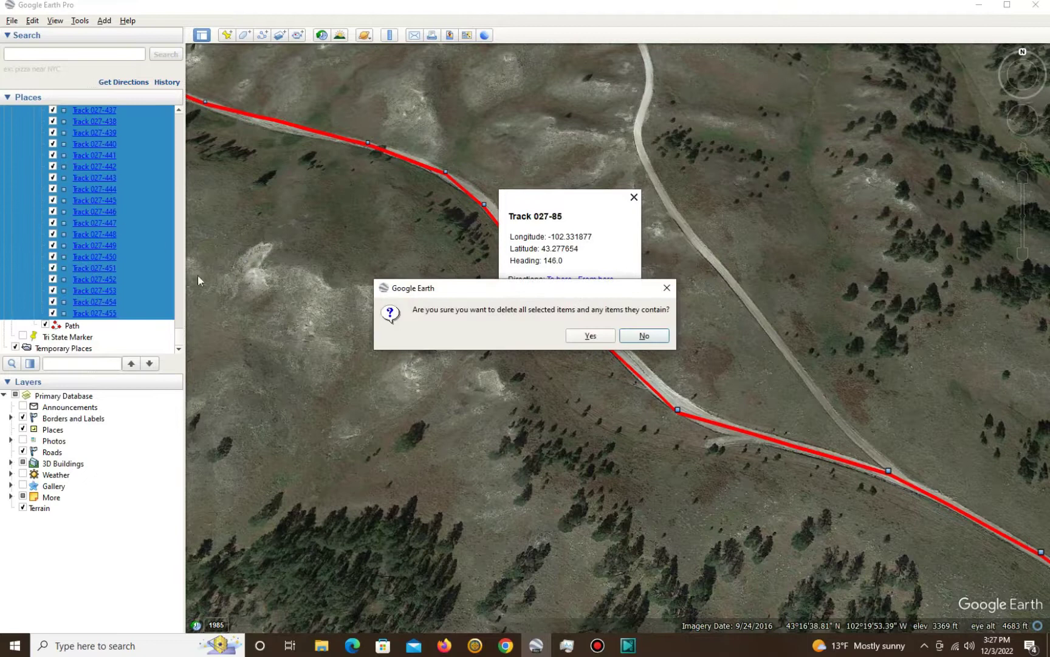
click(591, 336)
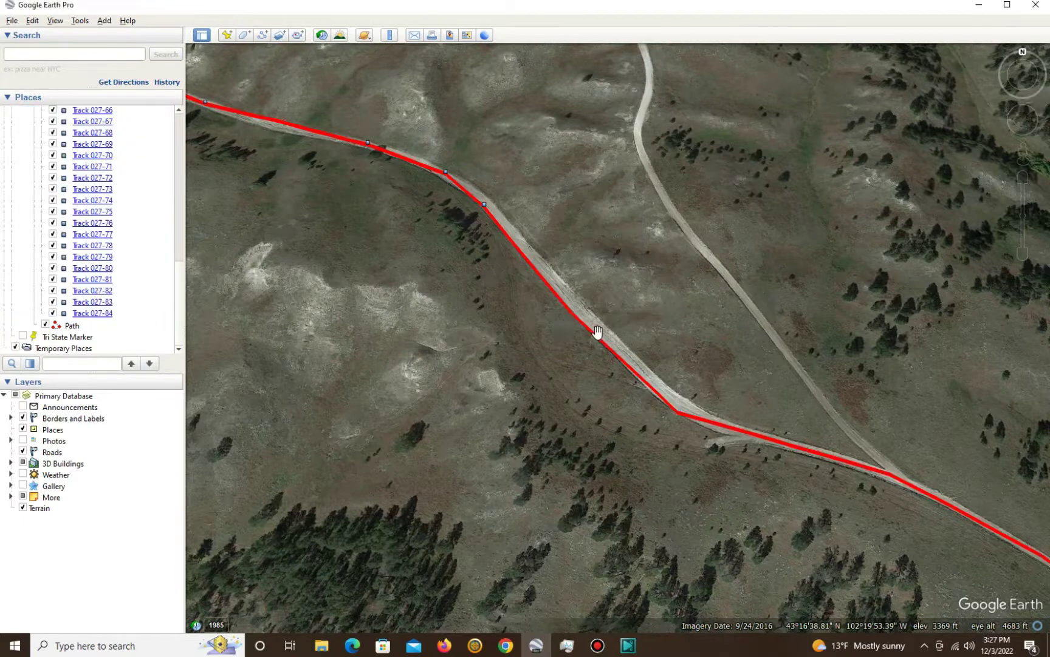
- Select the track's Path item and open its properties for editing at the path's northern end, beside the hay field near St Albans Church
scroll(541, 320, down, 5)
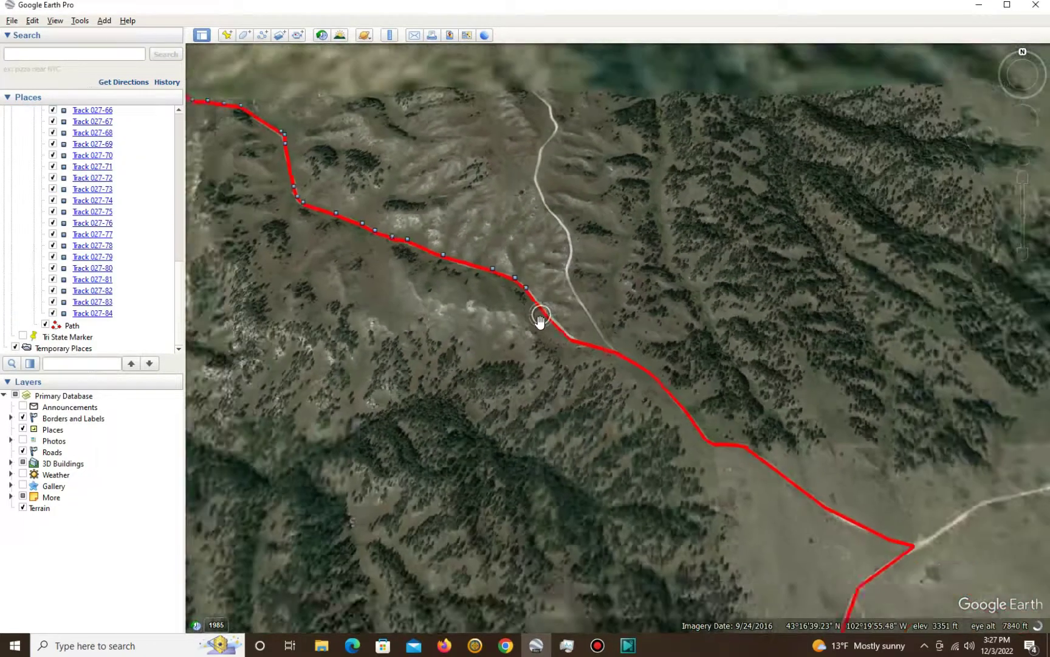
scroll(540, 323, down, 5)
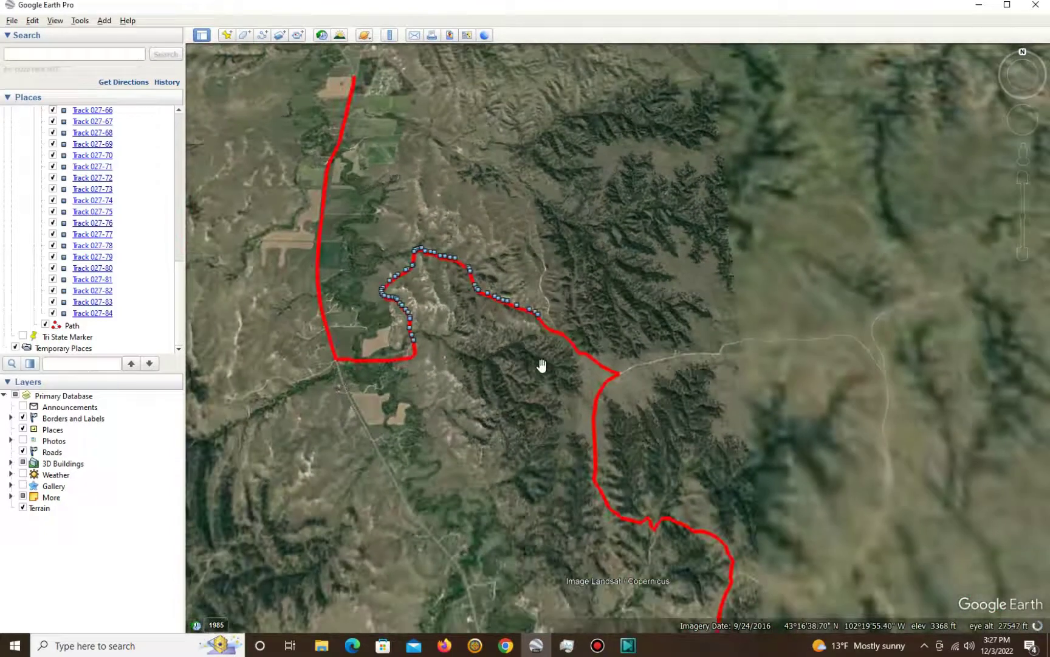
scroll(521, 377, down, 5)
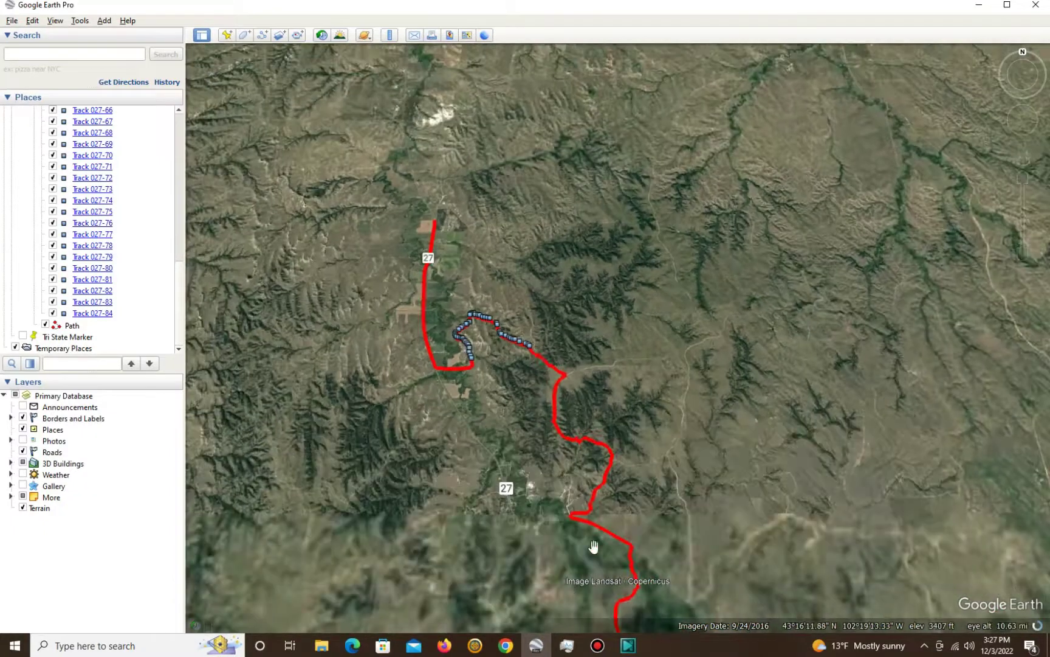
scroll(539, 423, down, 5)
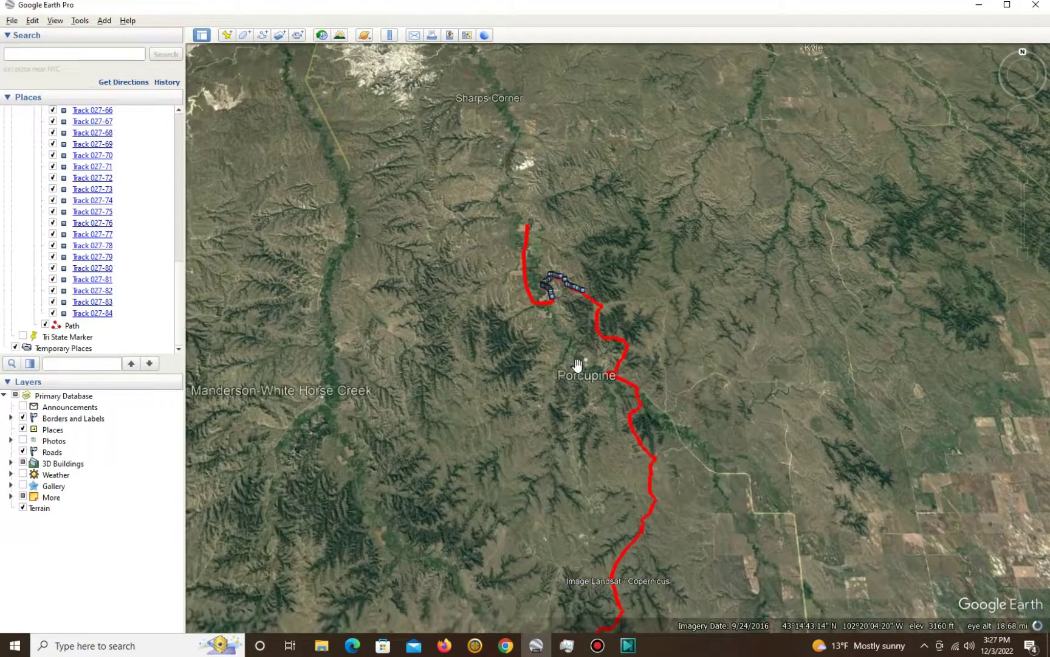
scroll(538, 401, down, 3)
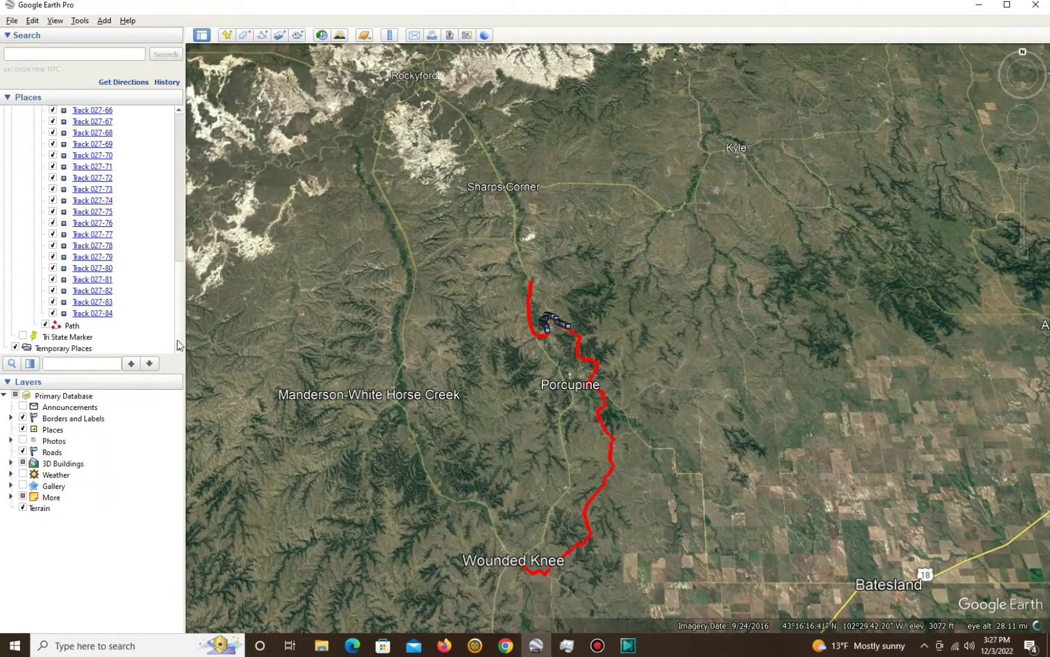
click(70, 326)
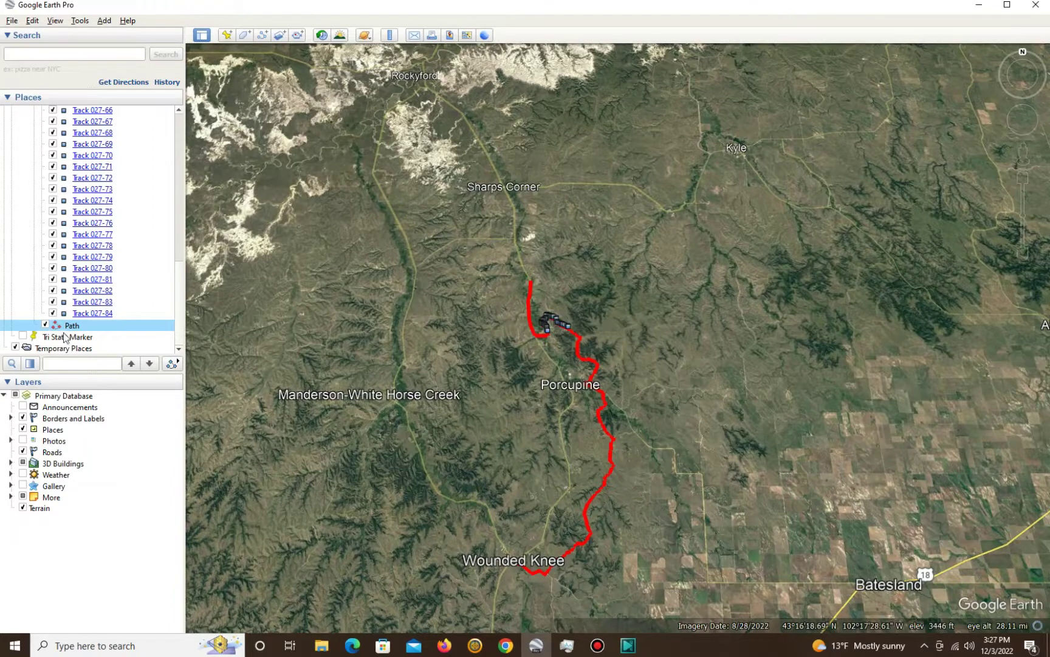
double_click(496, 285)
scroll(645, 273, down, 5)
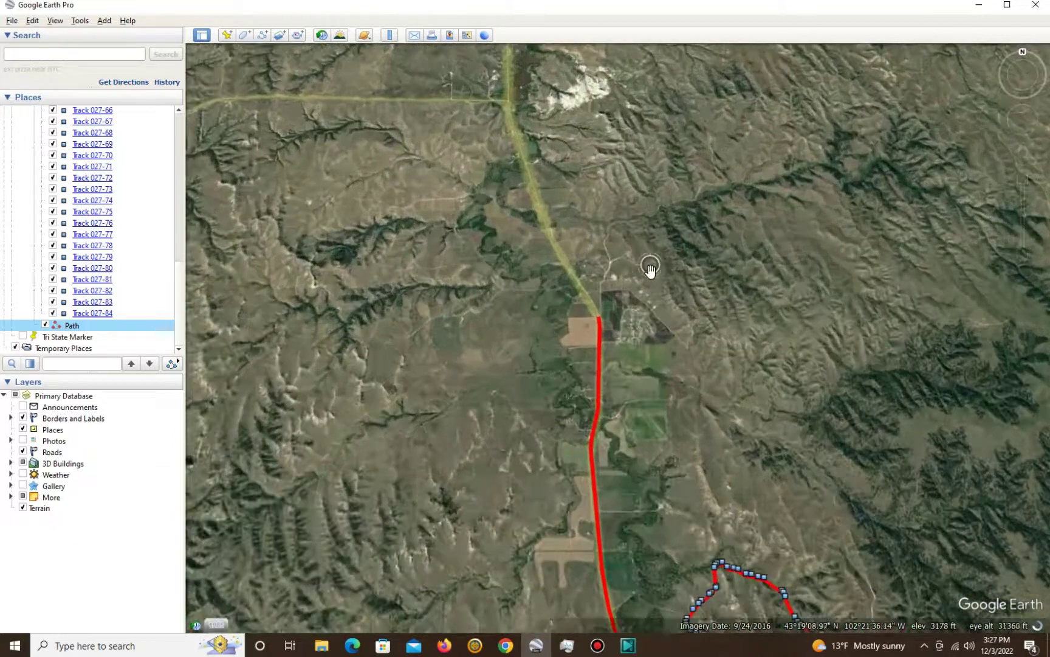
scroll(583, 338, down, 4)
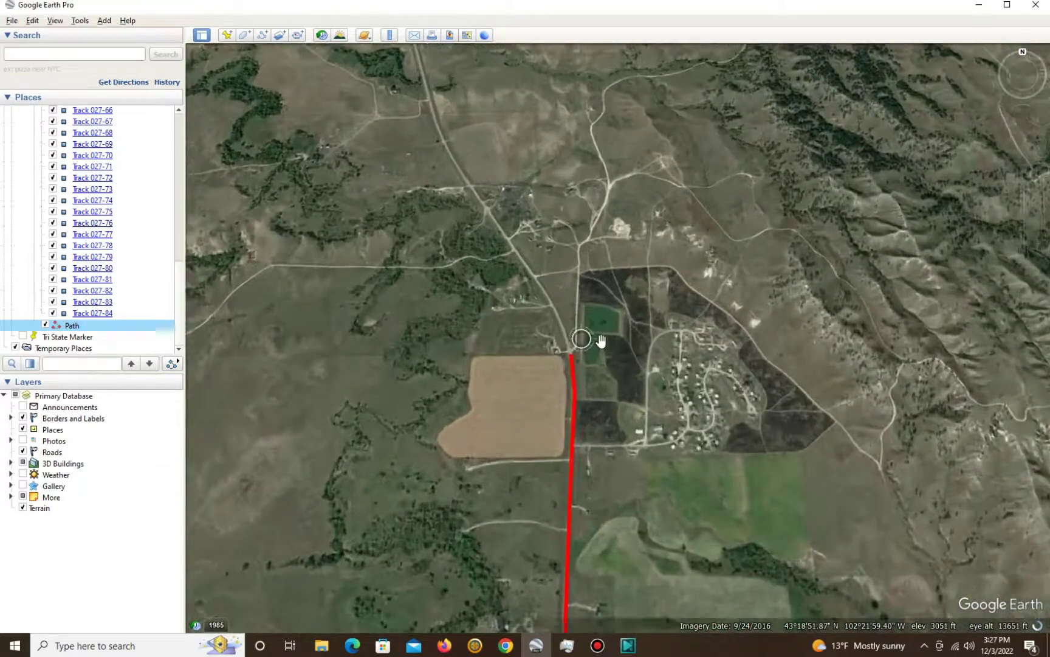
scroll(460, 368, down, 3)
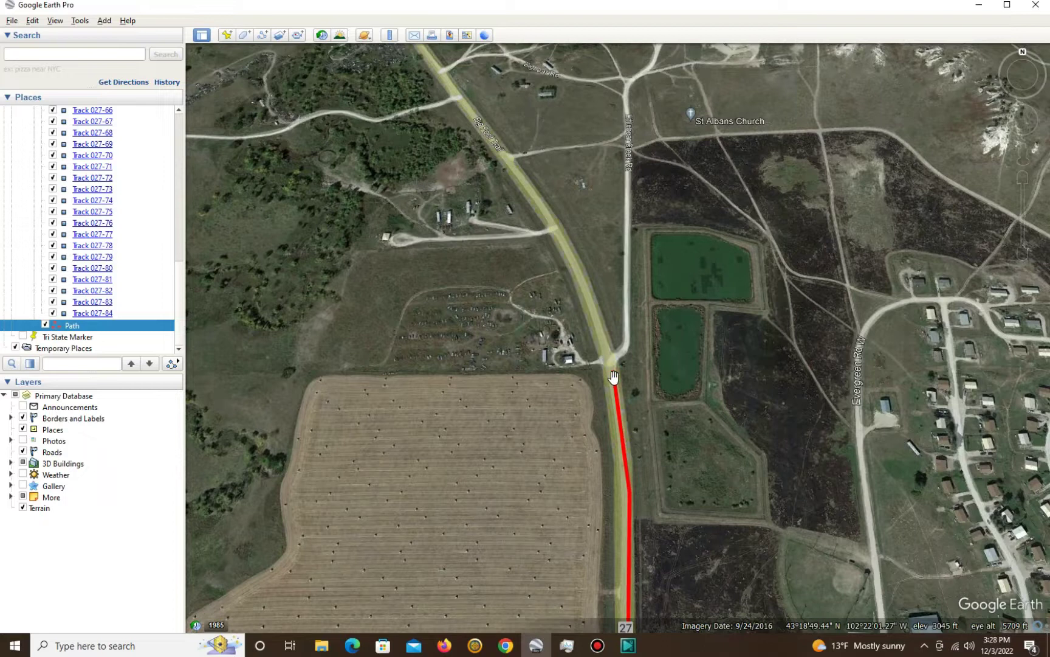
right_click(614, 379)
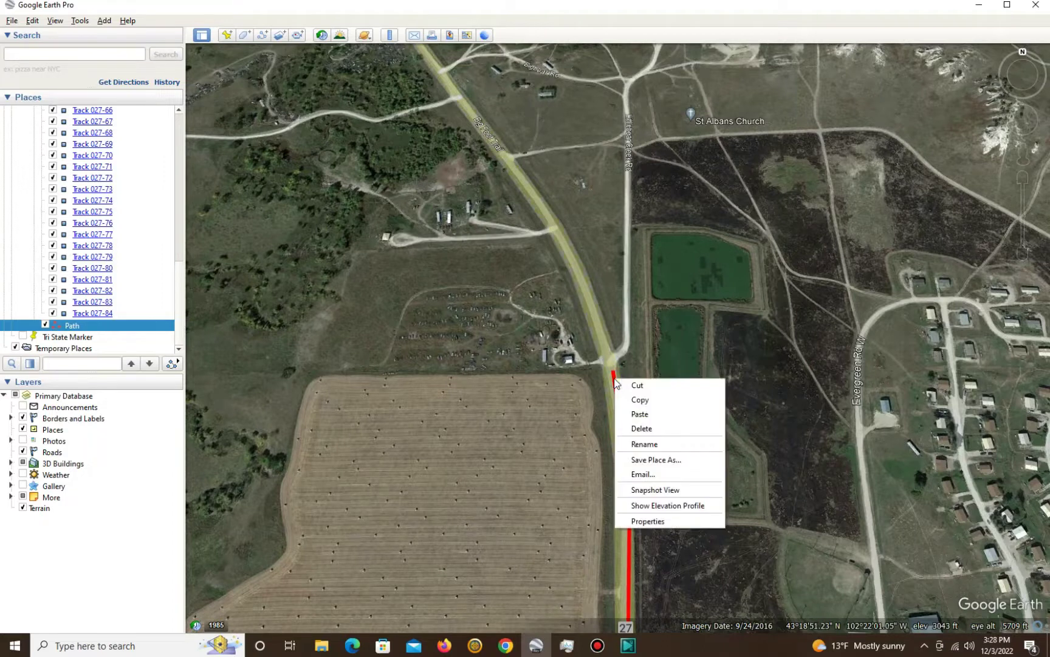
click(661, 521)
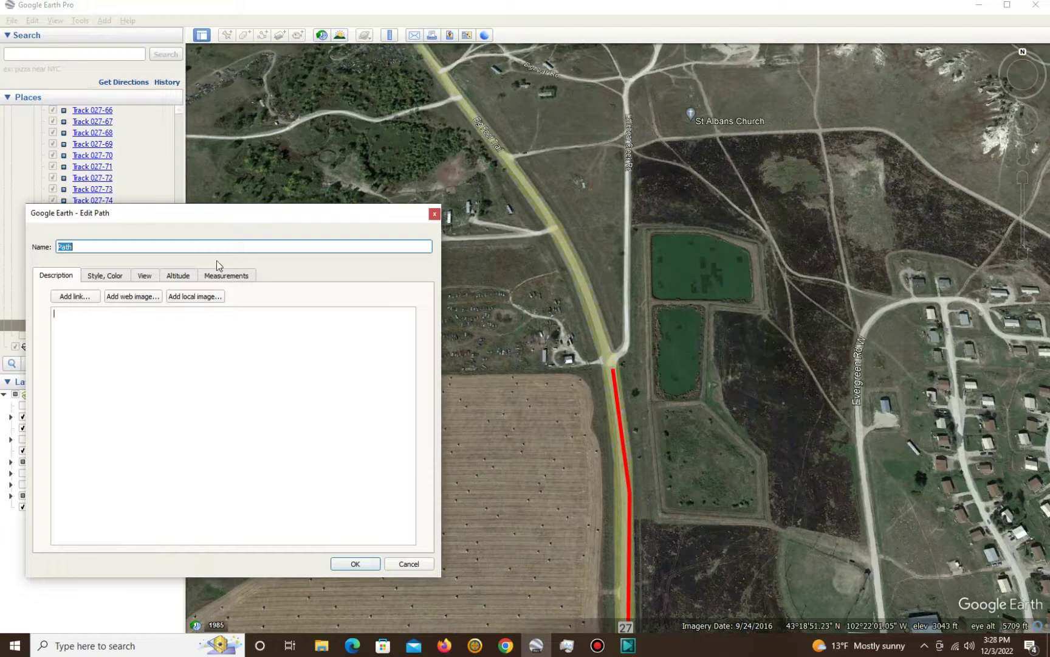
drag(155, 223, 141, 202)
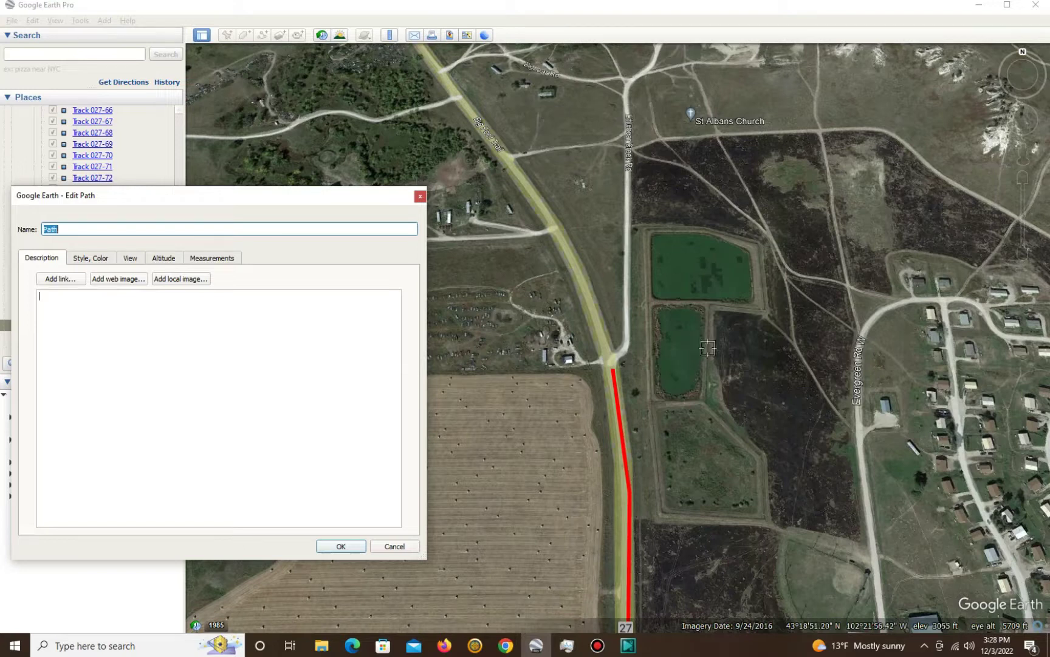
- Delete the path's vertices from its northern end down to the first remaining track point, and save the path
click(614, 378)
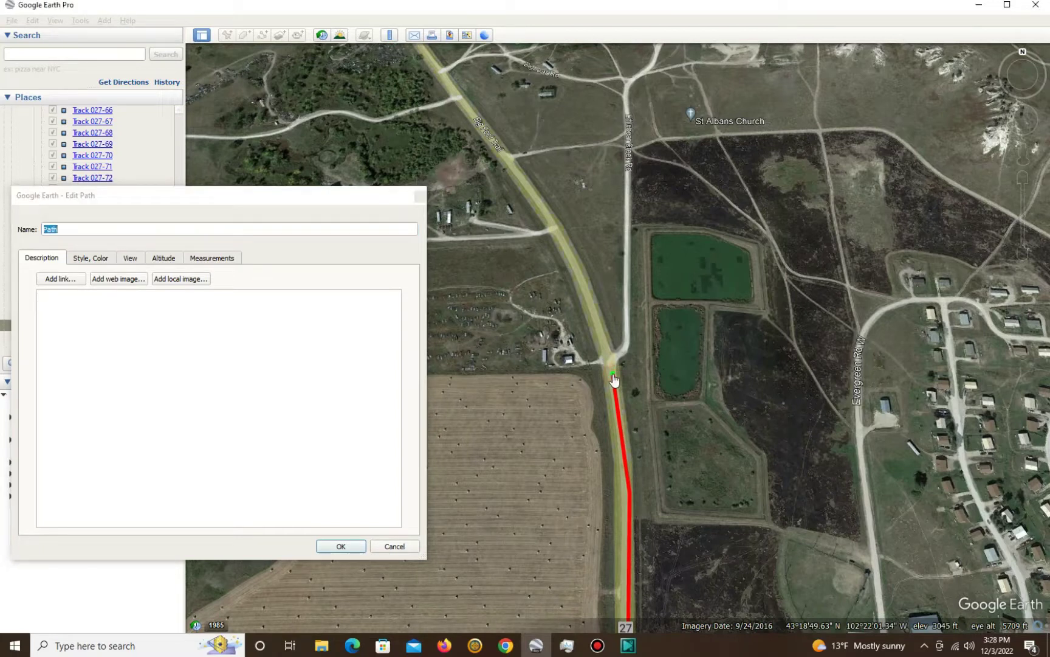
scroll(614, 379, down, 5)
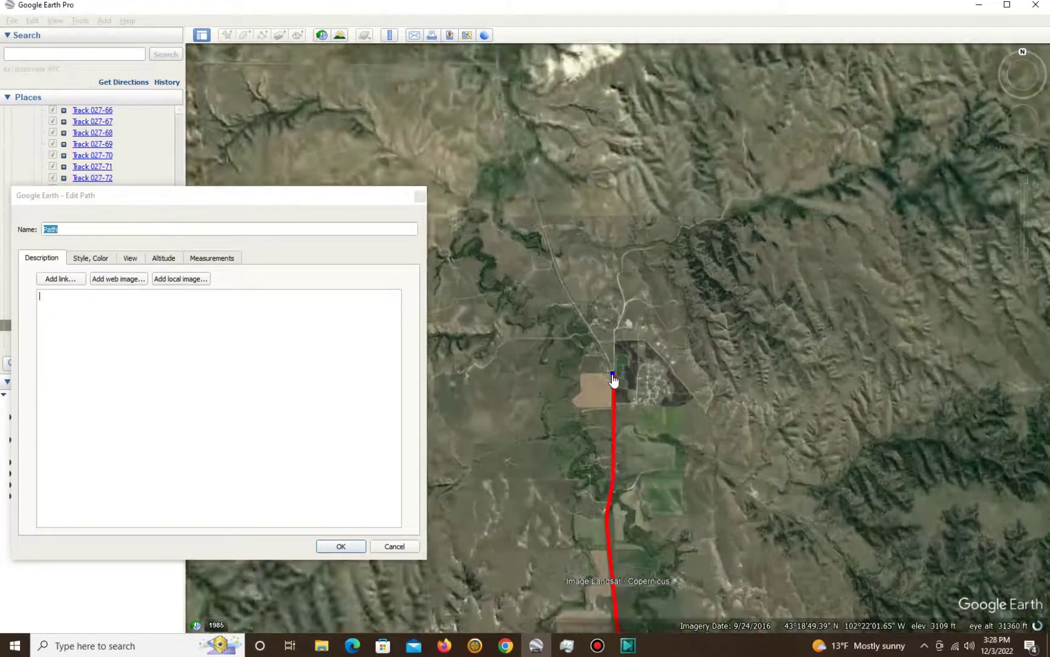
scroll(613, 378, down, 4)
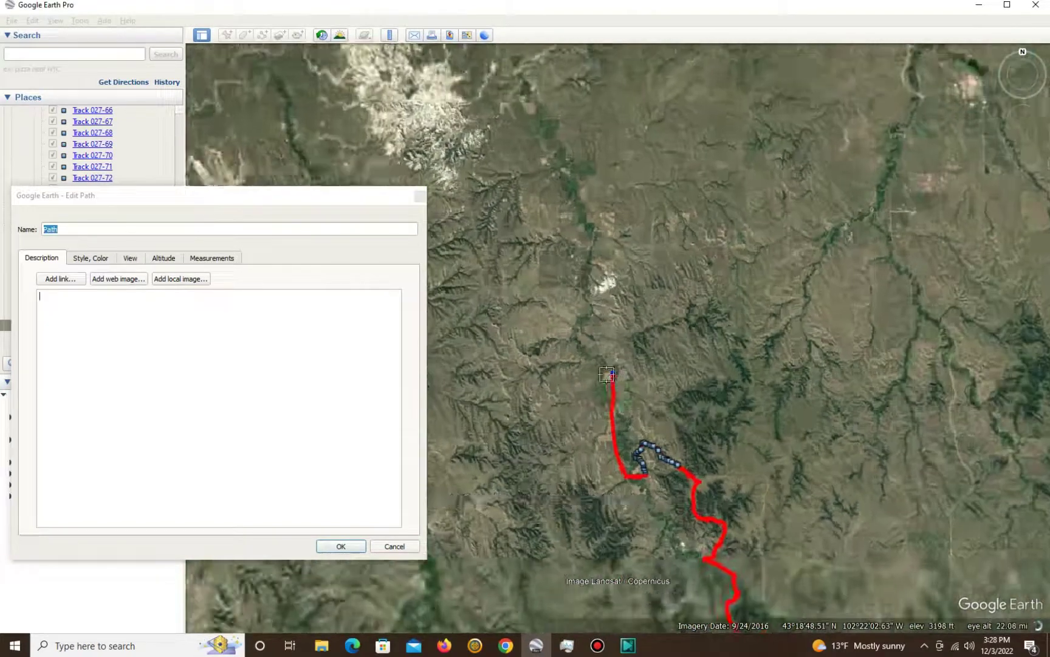
scroll(606, 375, up, 2)
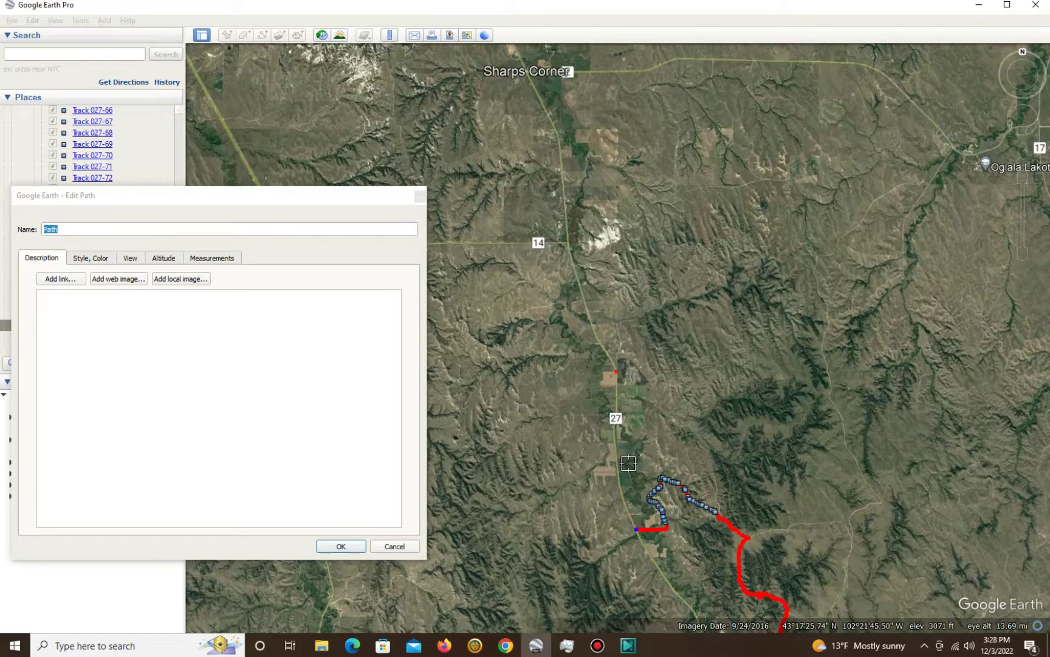
scroll(666, 552, up, 2)
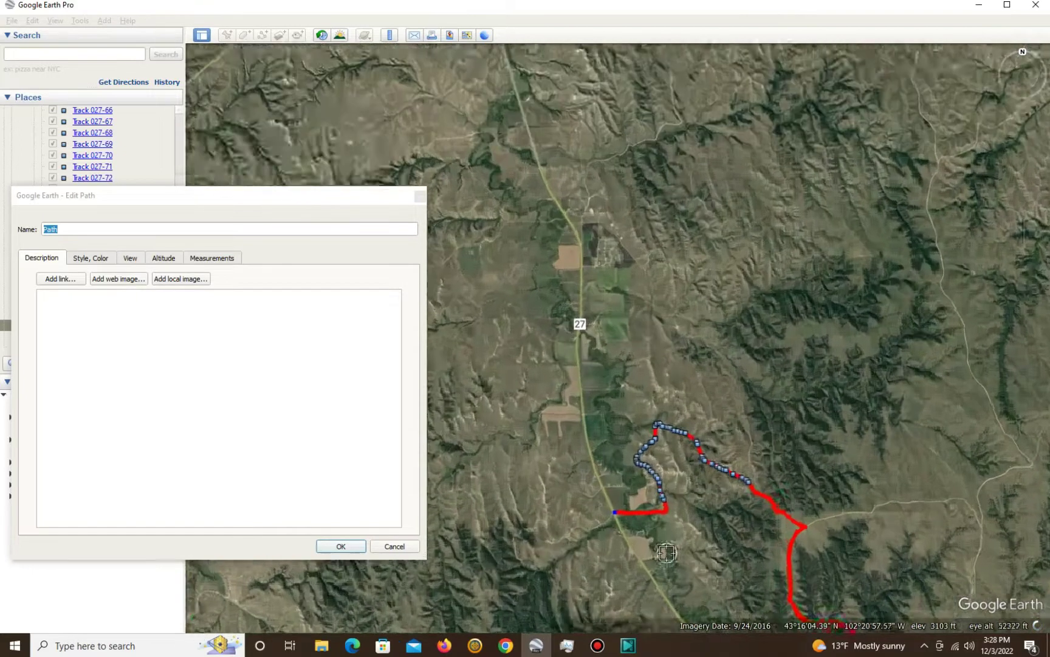
scroll(639, 533, up, 3)
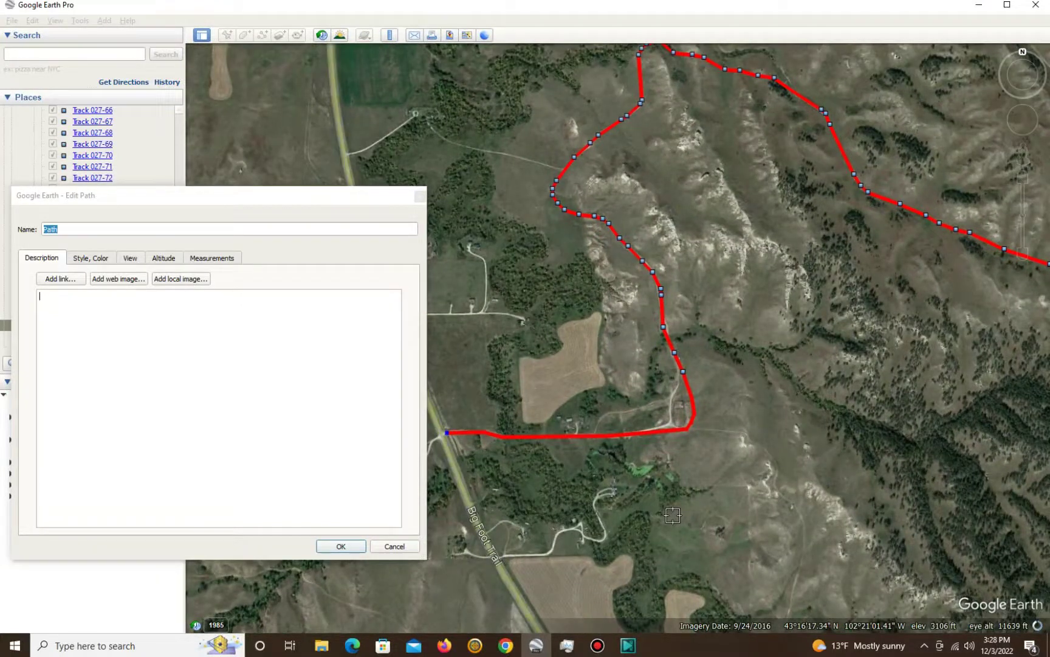
key(Delete)
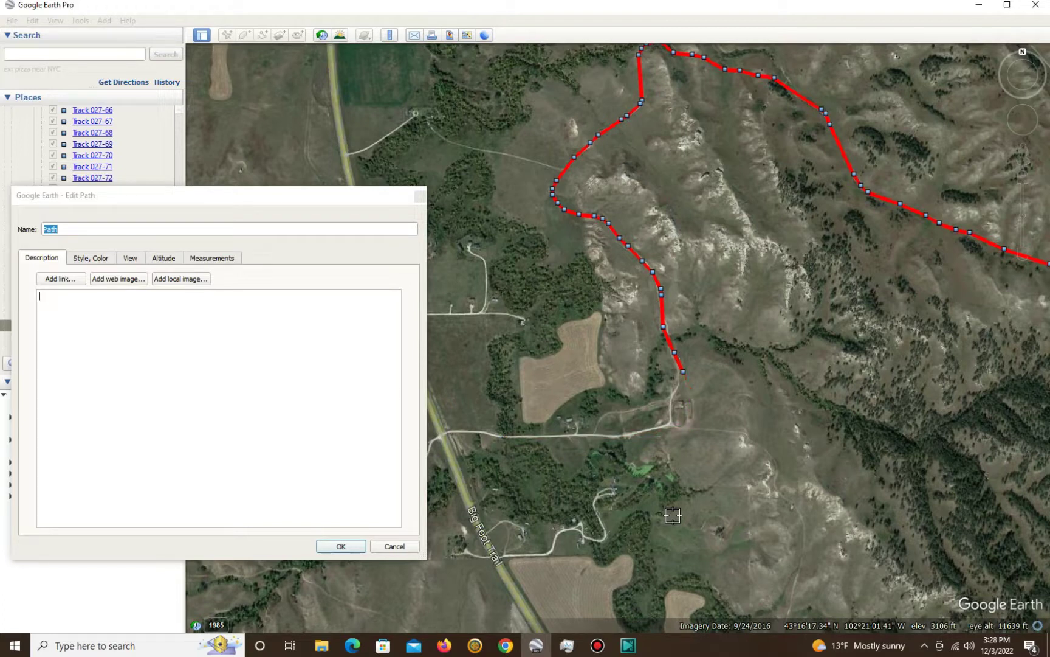
scroll(715, 399, down, 3)
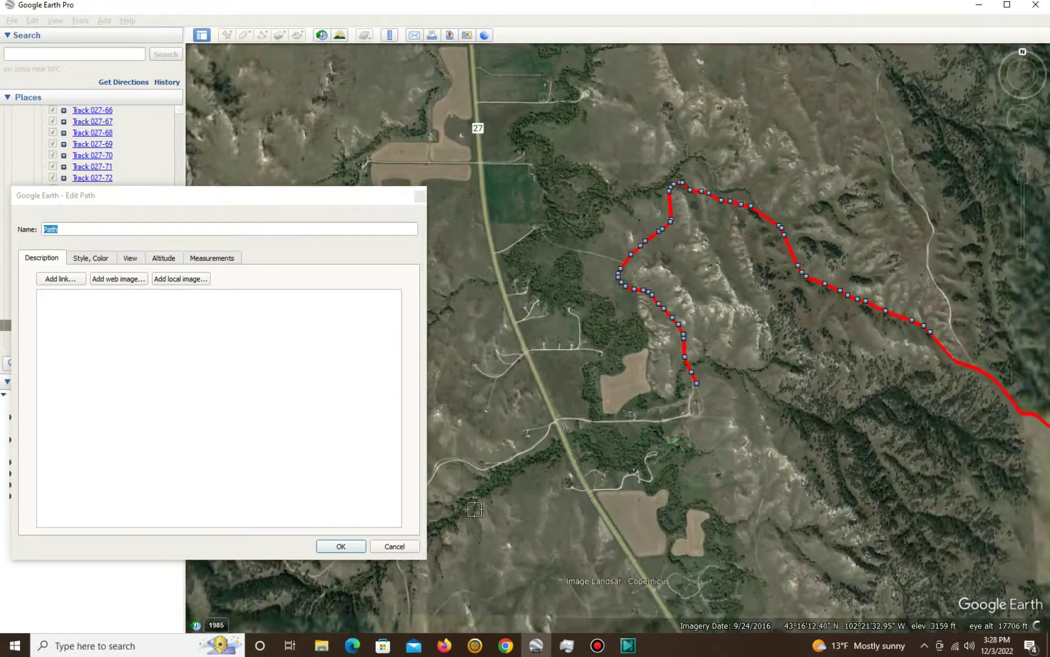
click(342, 546)
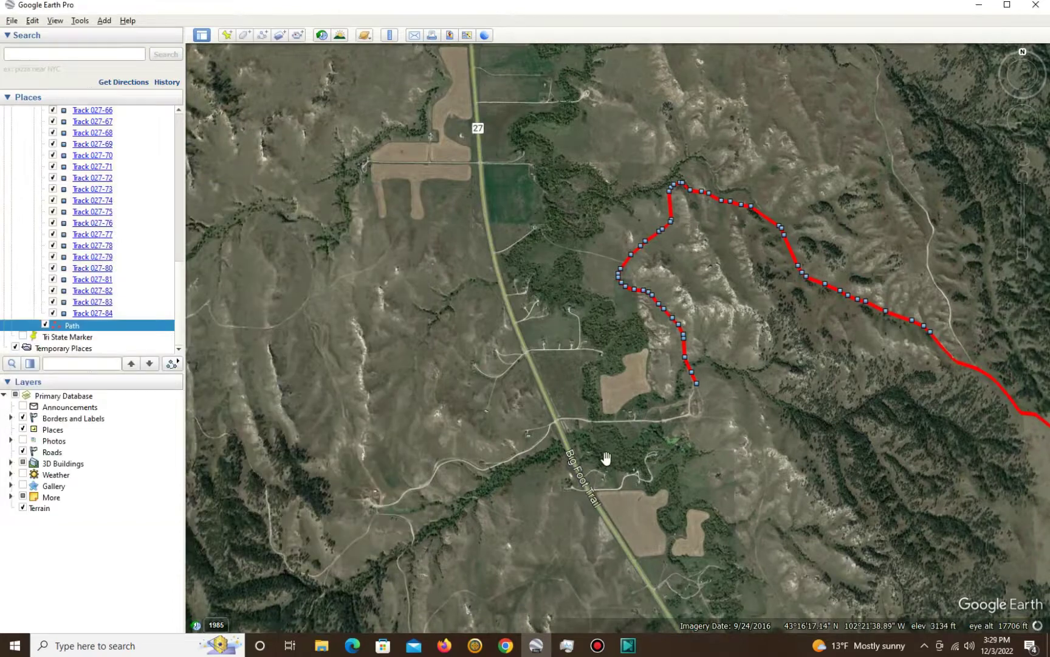
- Open the path's properties for editing at its southern end, at the road junction by the Wounded Knee Memorial
scroll(606, 457, down, 5)
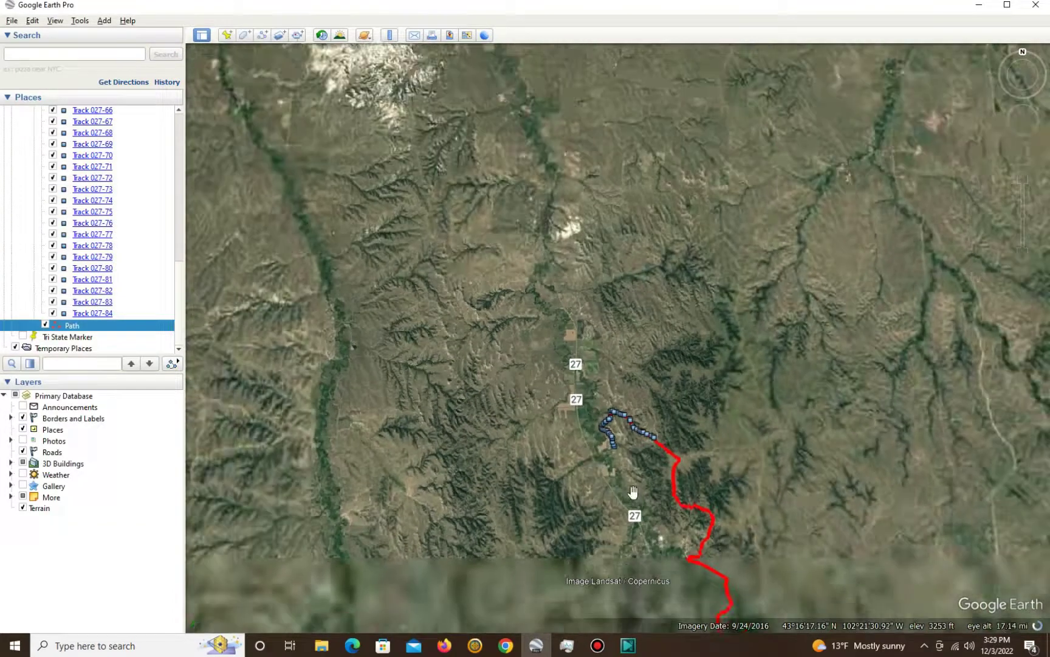
drag(633, 491, 551, 349)
drag(498, 448, 514, 399)
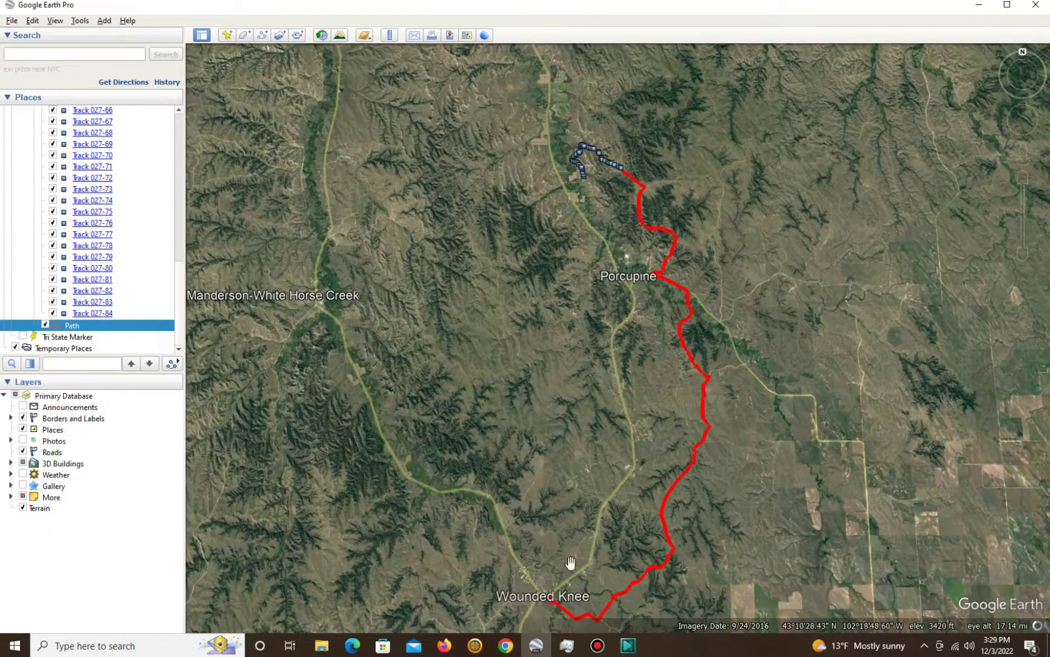
drag(573, 462, 577, 456)
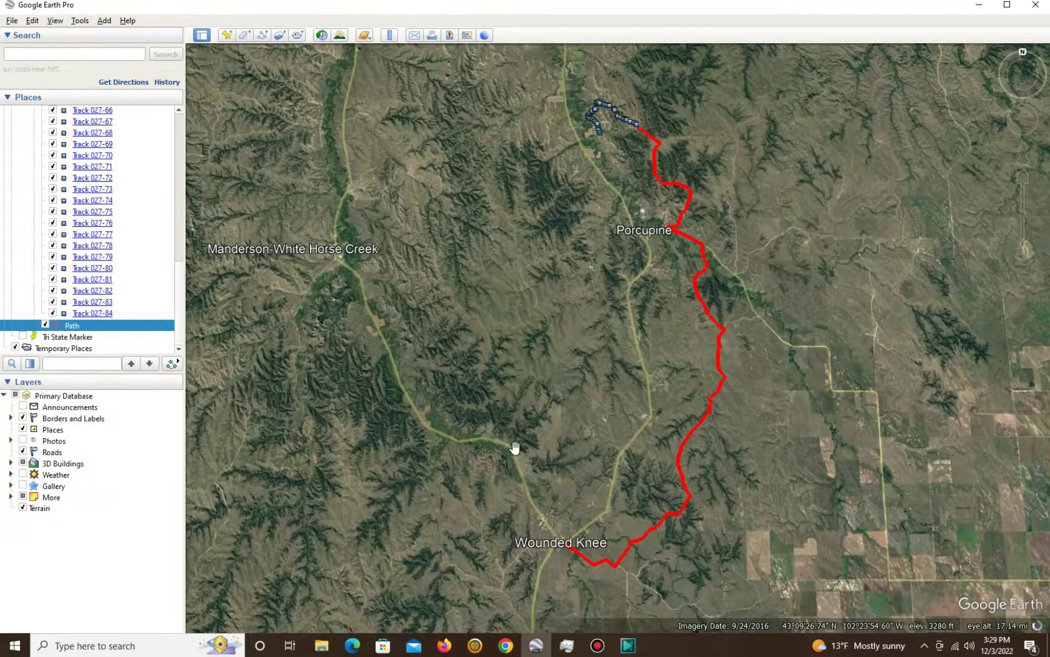
scroll(691, 469, down, 3)
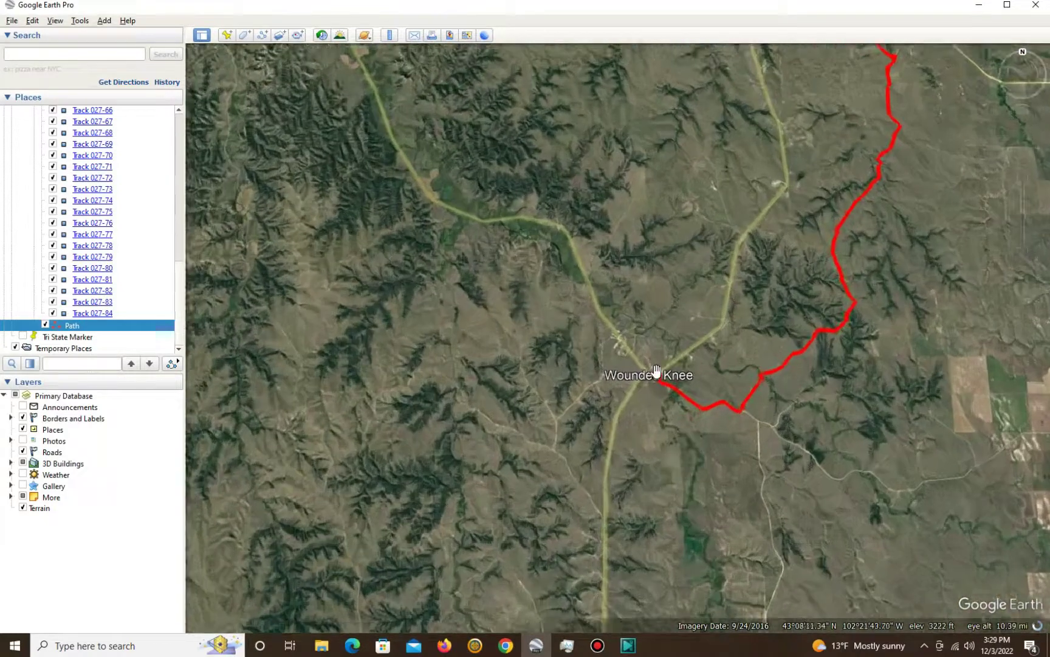
scroll(659, 376, down, 5)
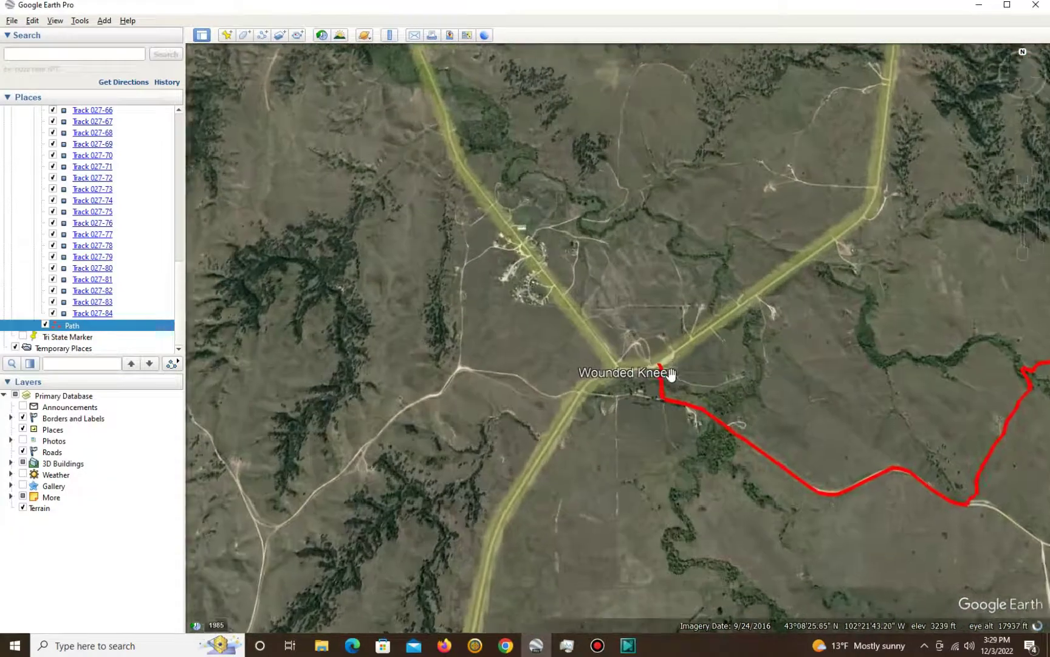
scroll(668, 369, down, 4)
scroll(629, 353, down, 3)
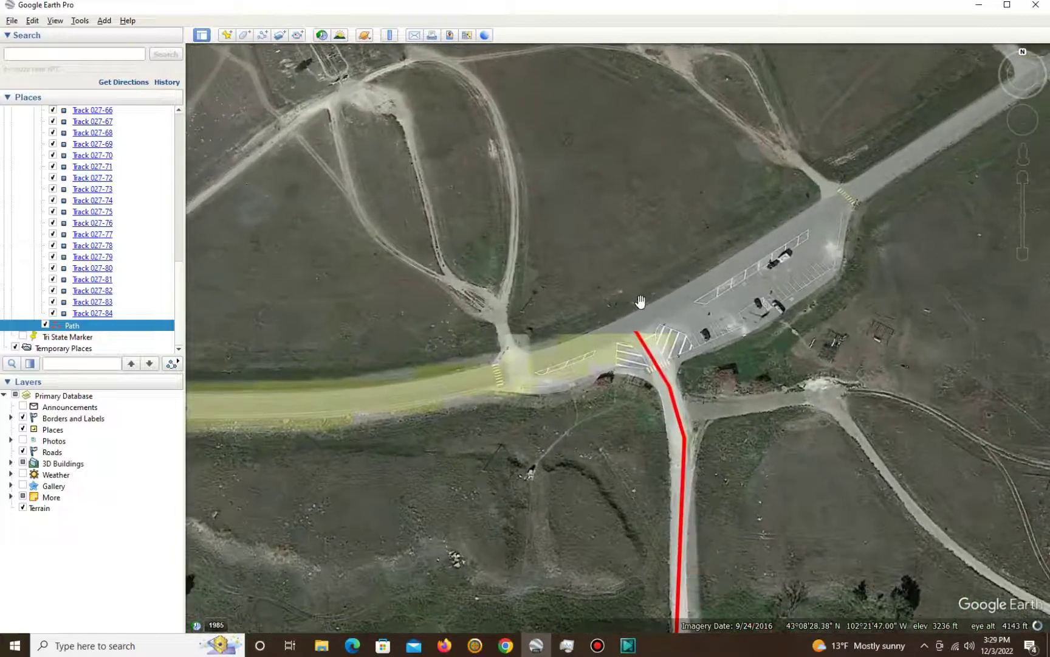
scroll(640, 298, down, 2)
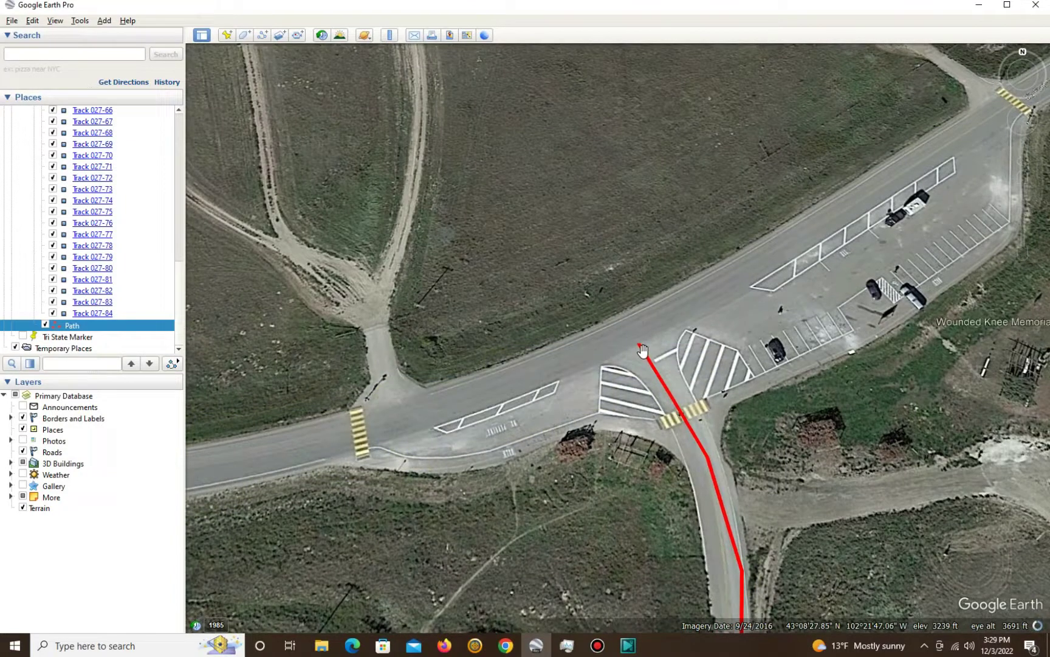
right_click(643, 351)
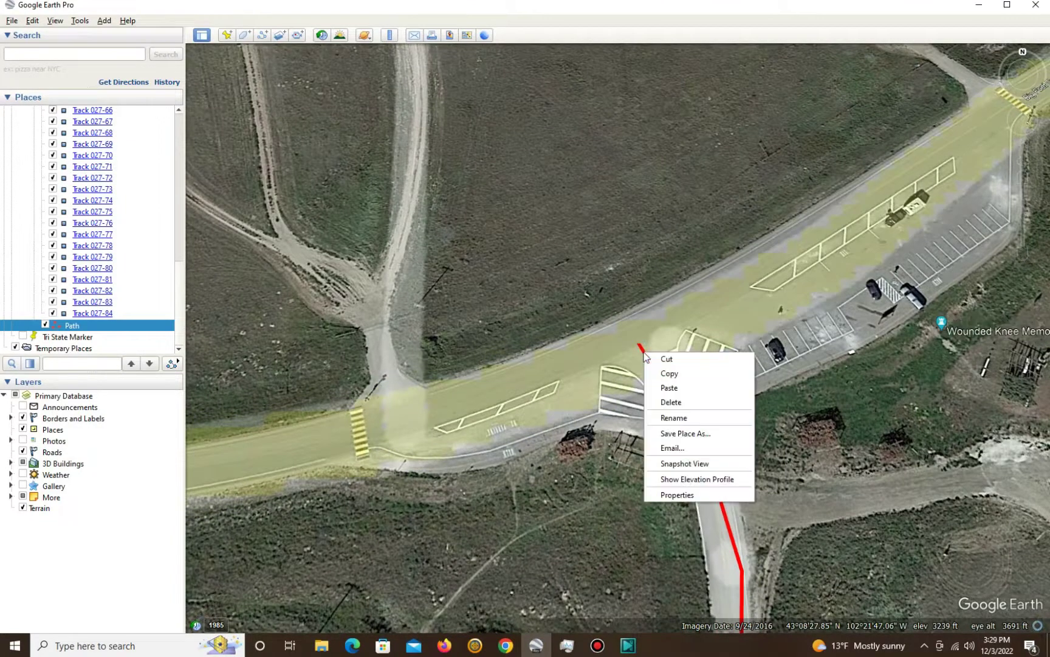
click(690, 496)
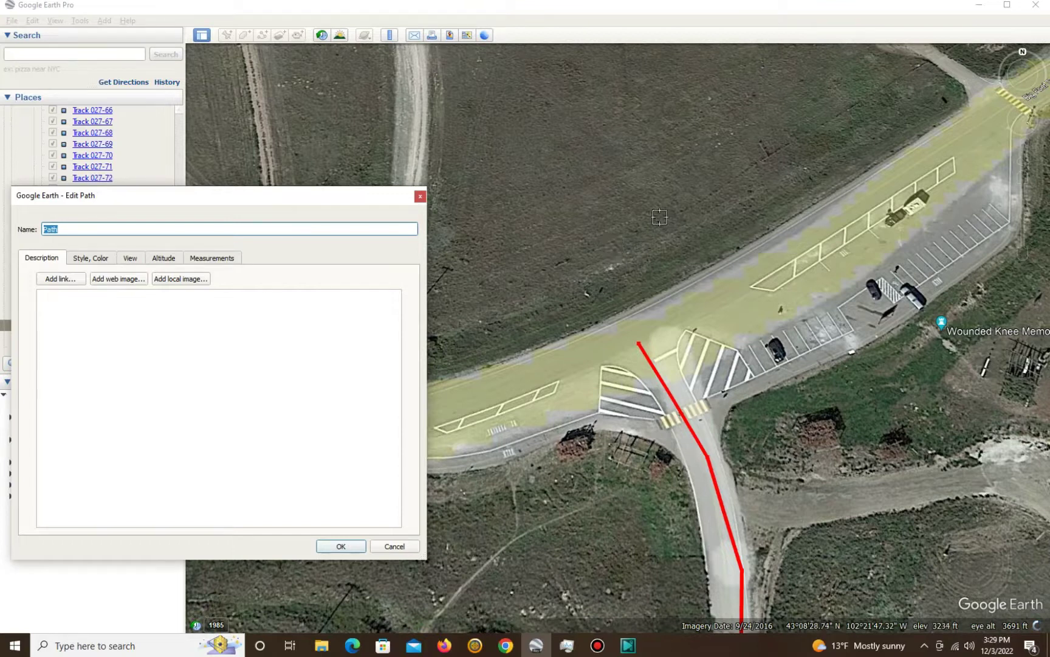
- Delete the path's vertices from its southern end at the Wounded Knee Memorial back to the last remaining track point, and save the path
click(639, 347)
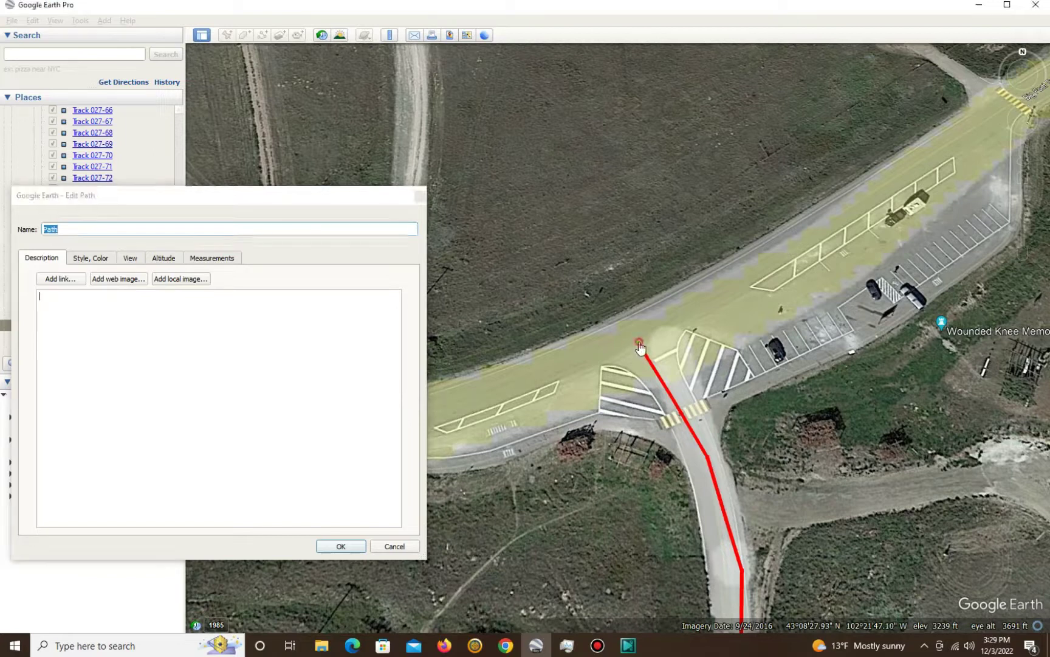
scroll(640, 347, down, 5)
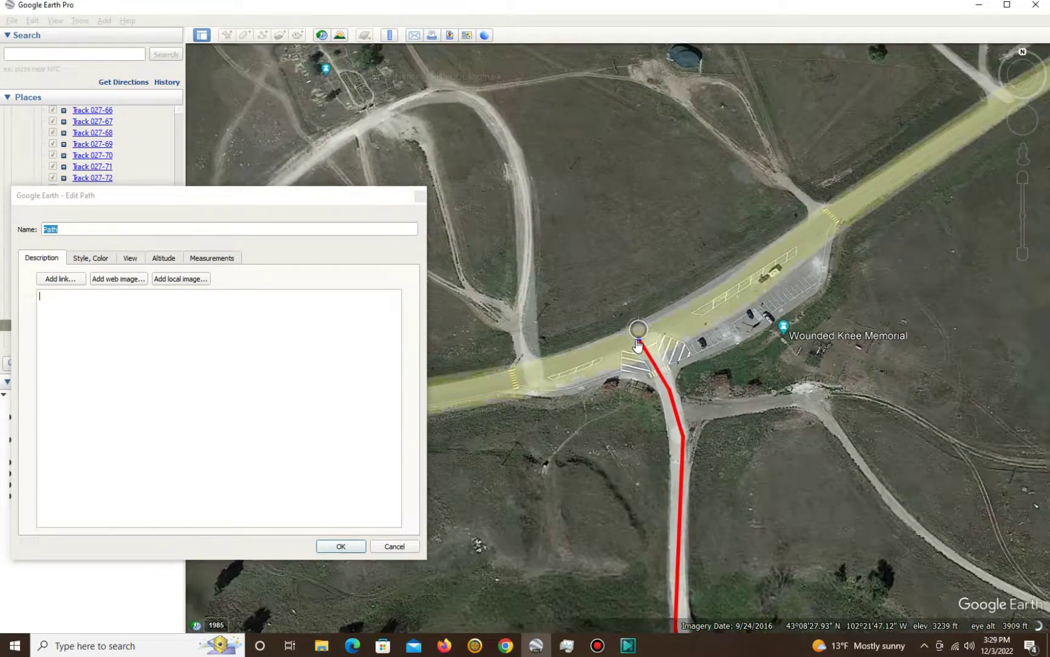
scroll(637, 345, down, 5)
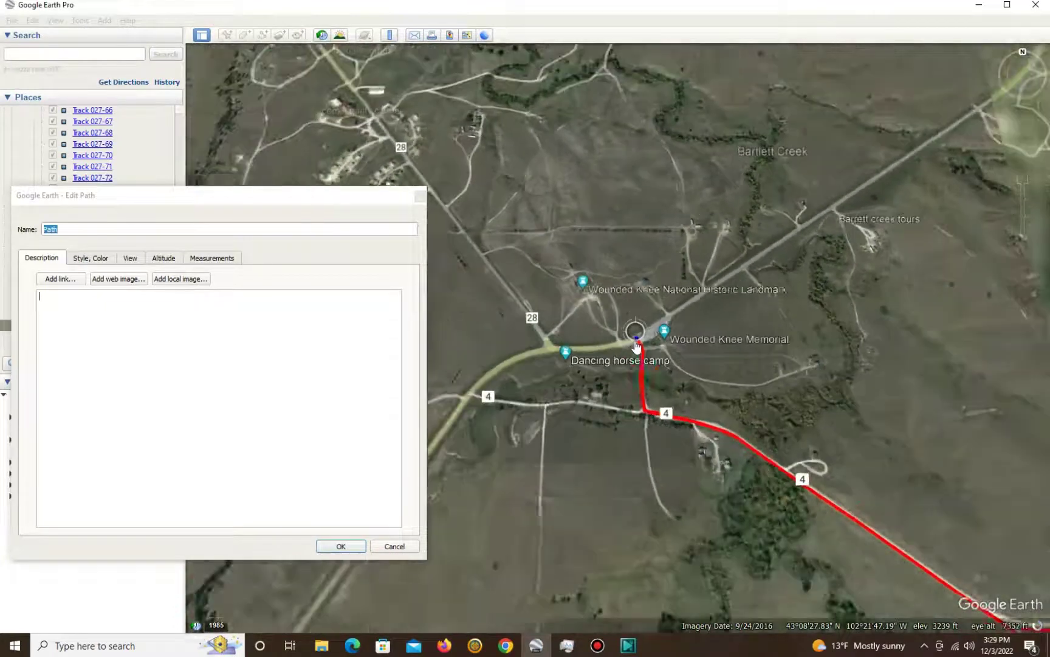
scroll(633, 340, down, 6)
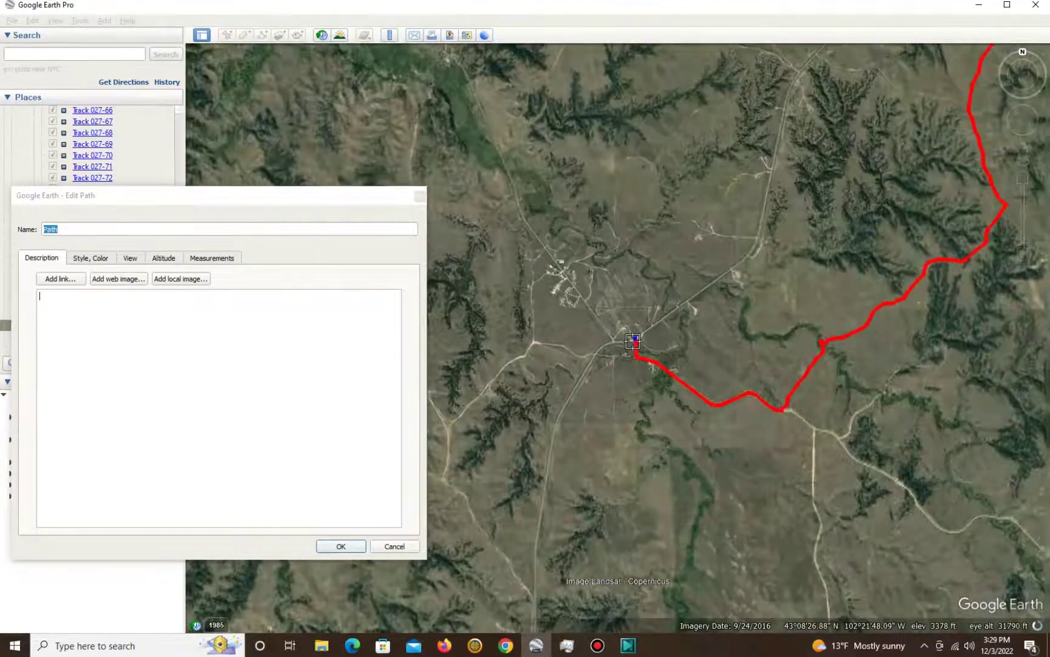
scroll(633, 340, down, 2)
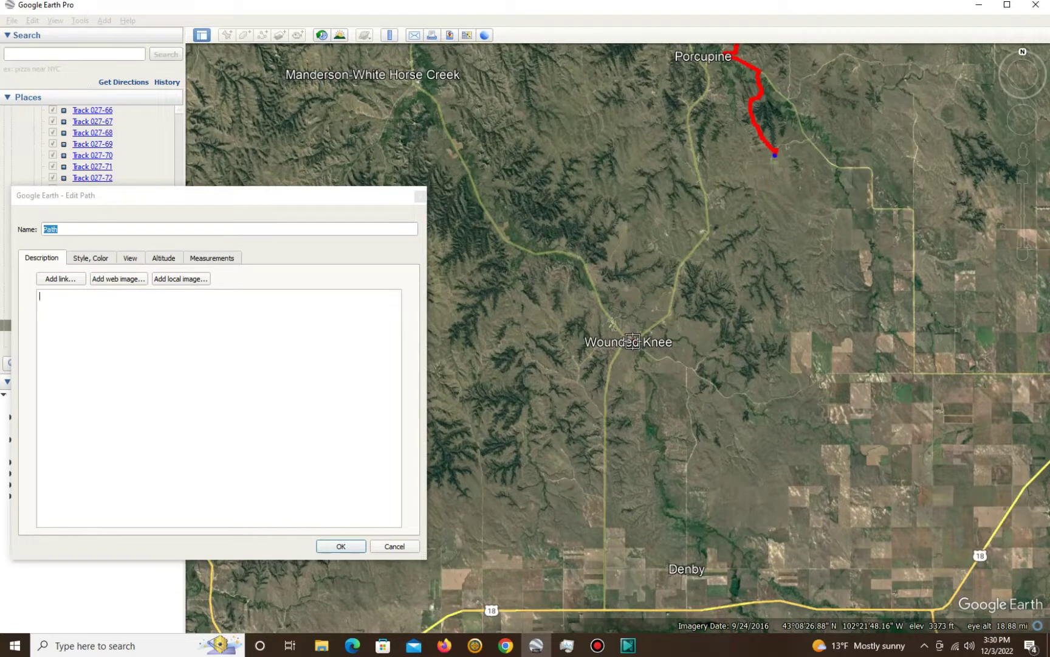
scroll(629, 328, down, 3)
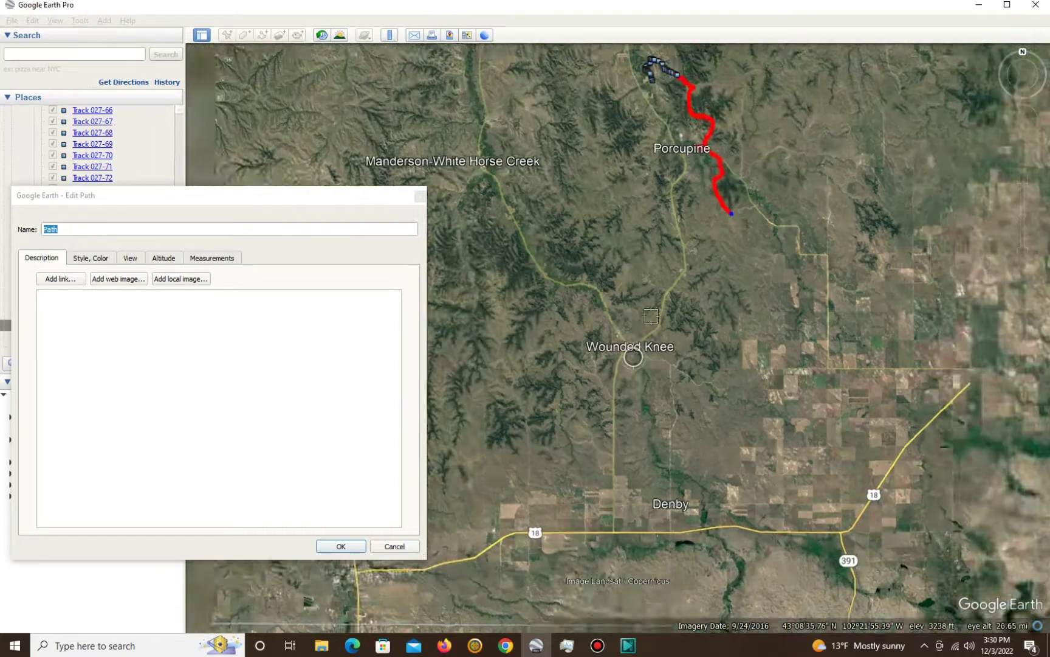
scroll(693, 73, up, 4)
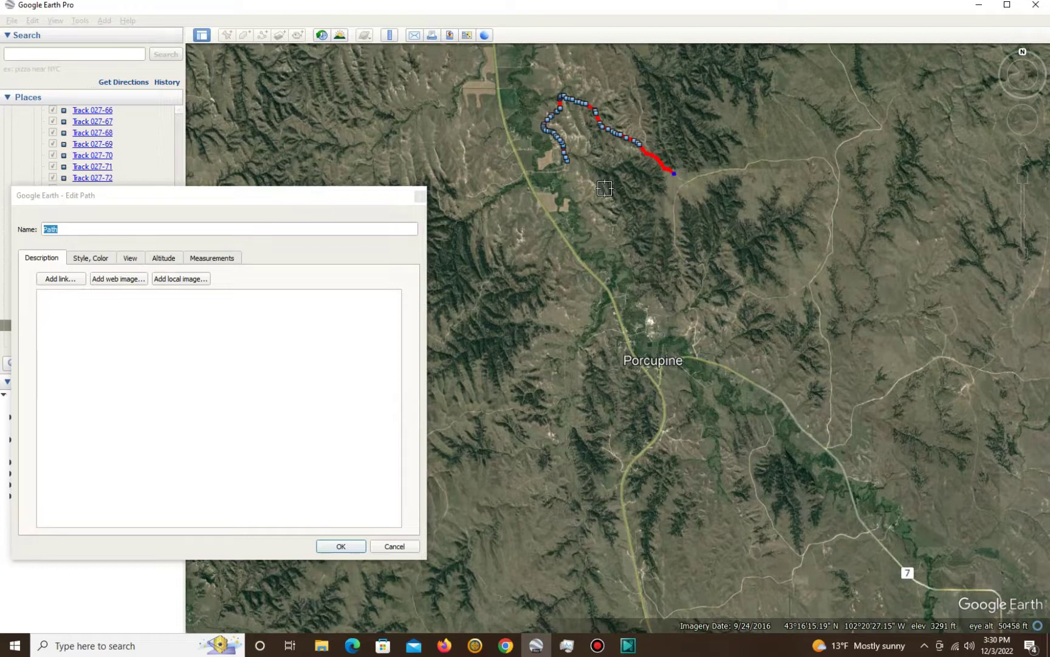
scroll(614, 88, up, 5)
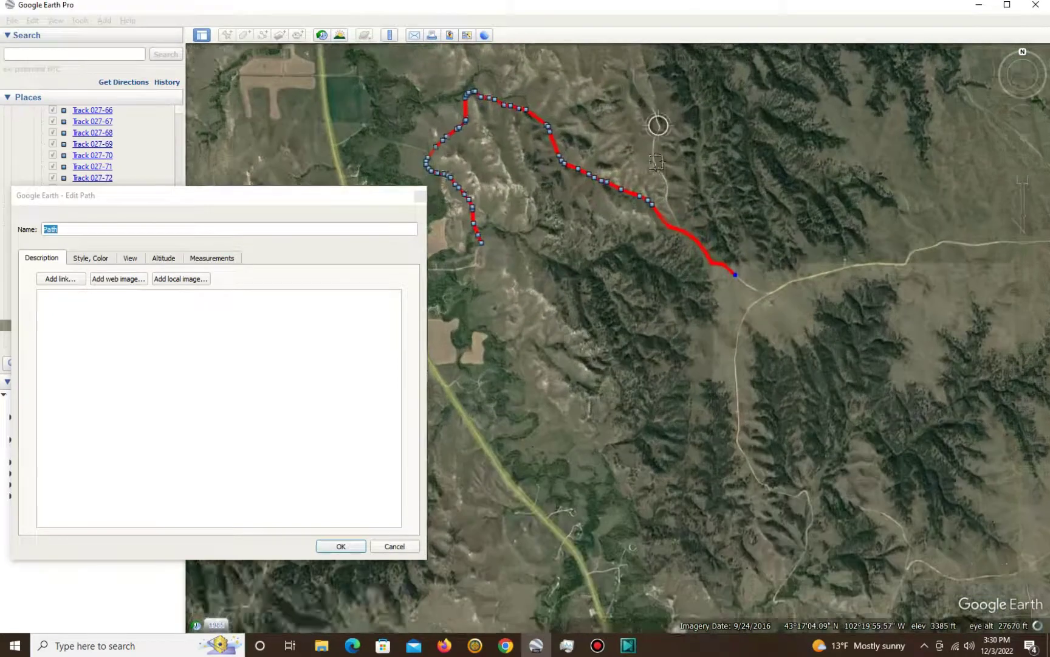
scroll(634, 213, up, 5)
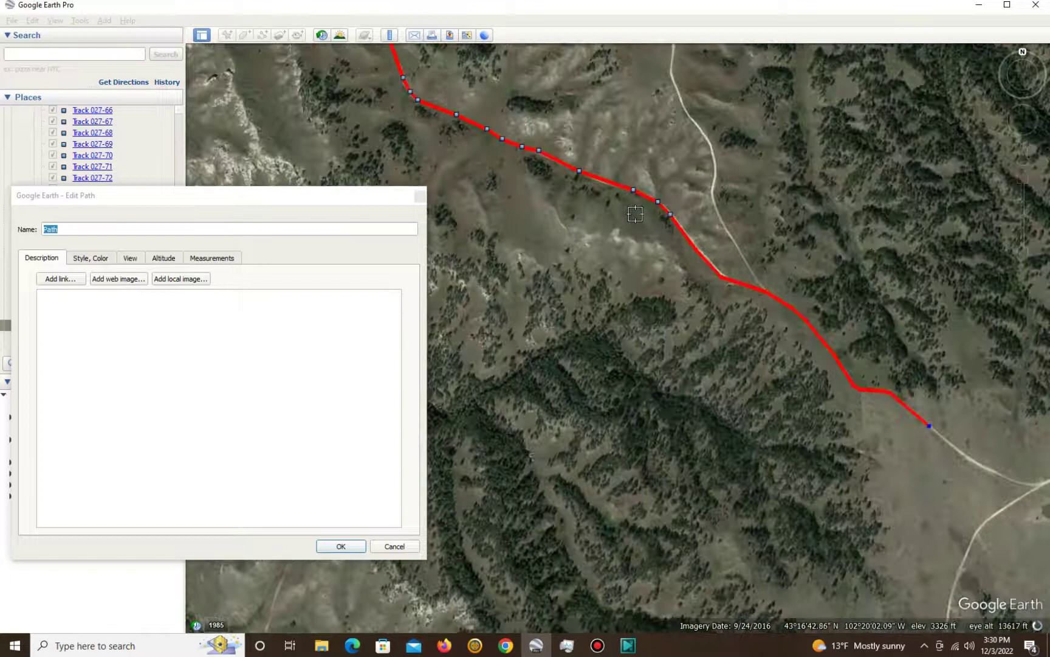
scroll(634, 212, up, 1)
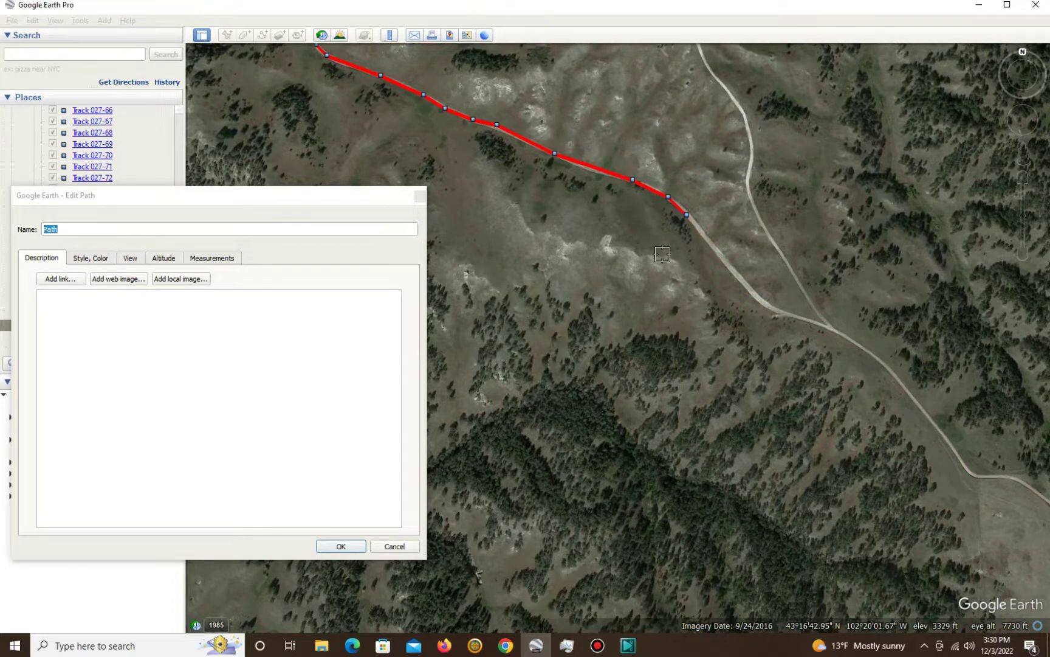
click(341, 546)
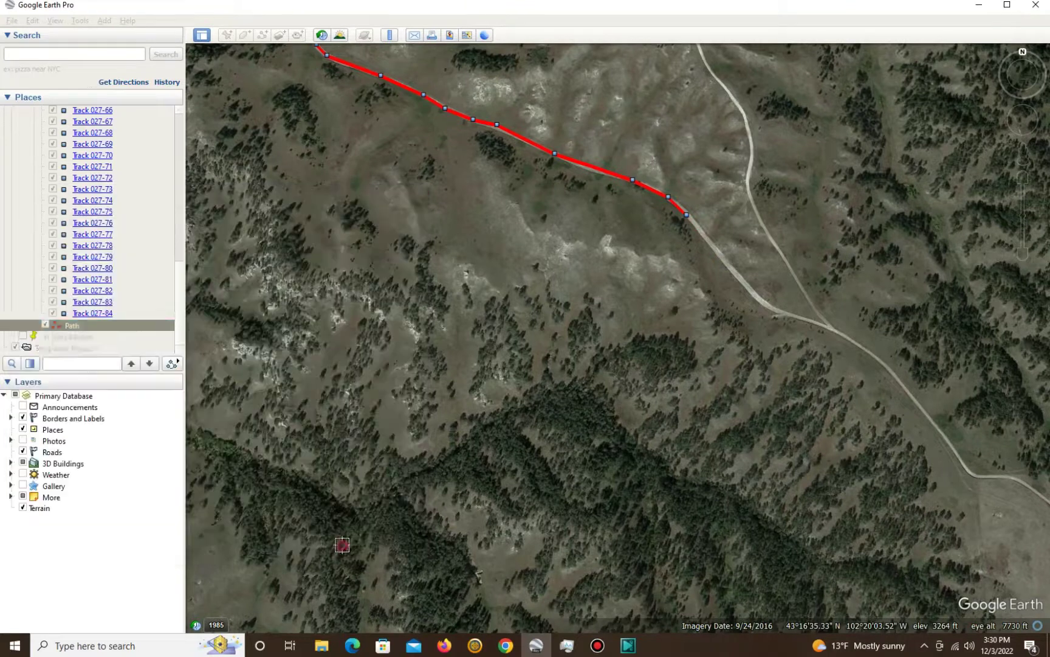
- Hide all track points in the Points folder of Track 027, keeping the path displayed
scroll(544, 399, down, 3)
scroll(558, 387, down, 3)
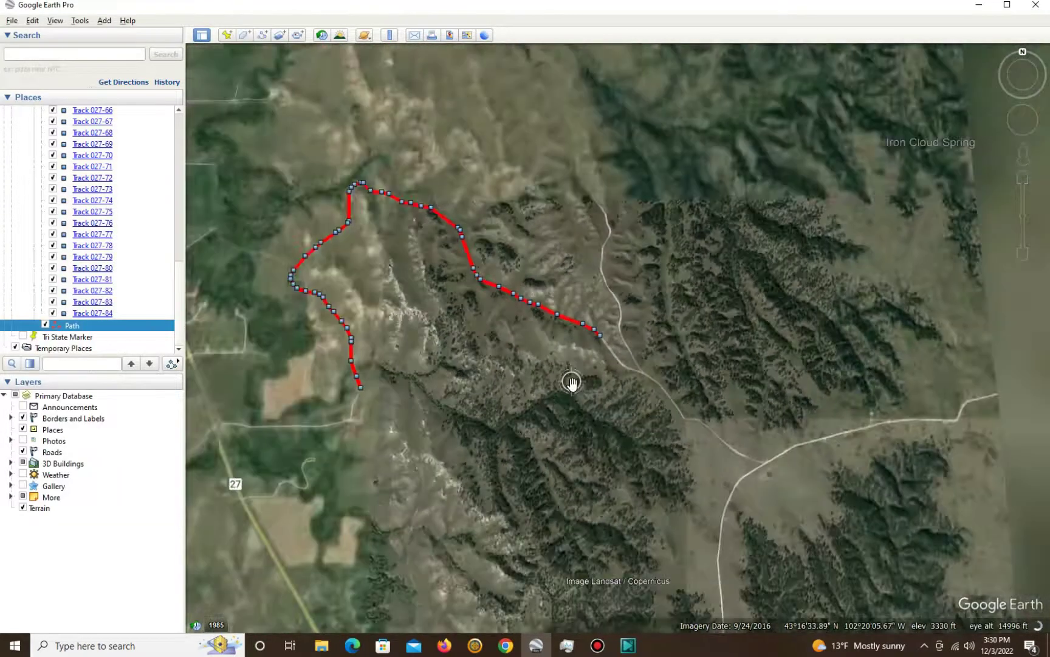
drag(530, 410, 630, 386)
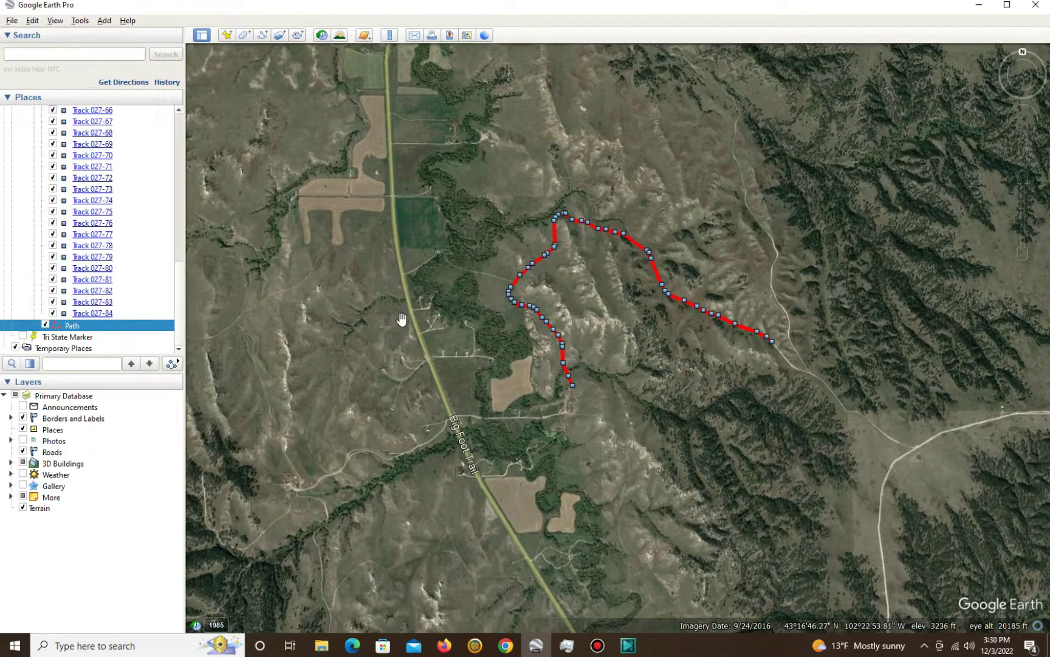
drag(178, 329, 188, 153)
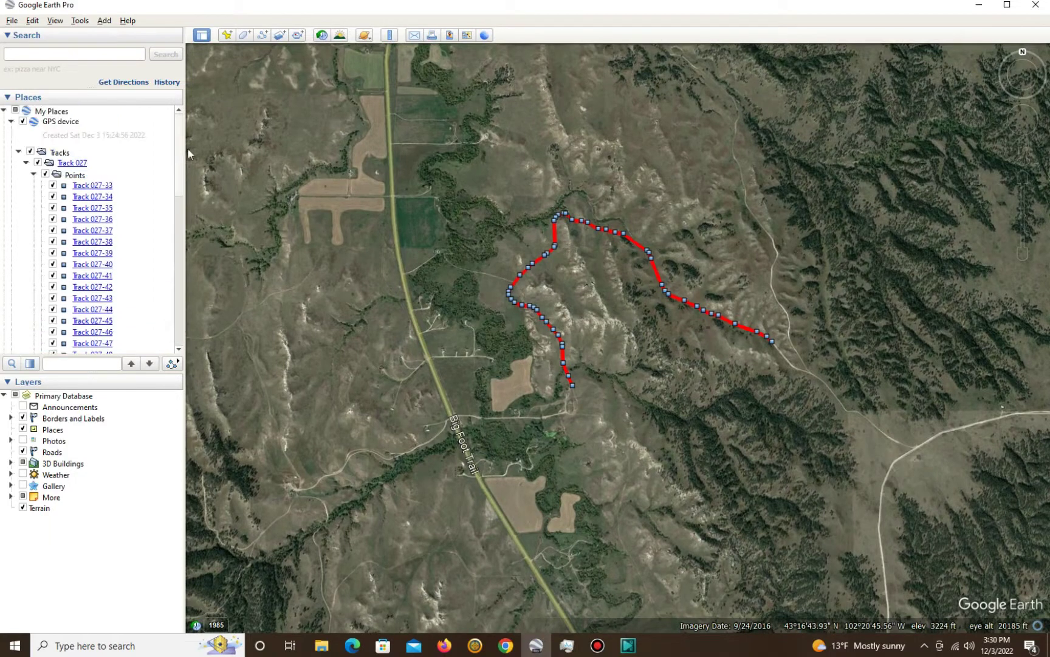
click(46, 175)
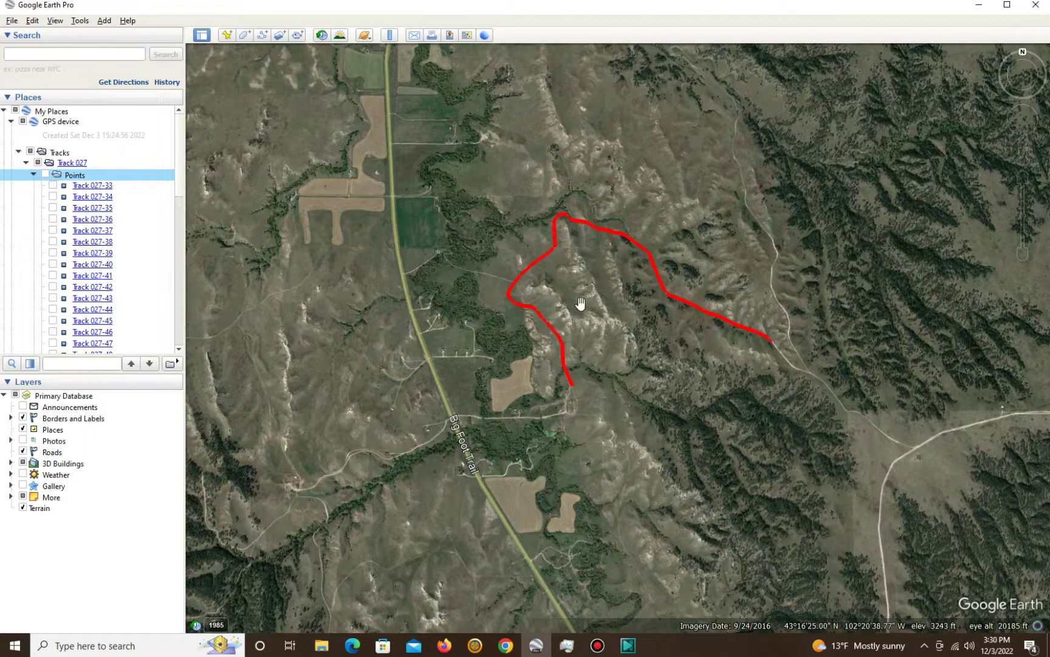
- Select the track's Path item and set the starting view to the whole globe, turned to Africa
drag(181, 173, 176, 335)
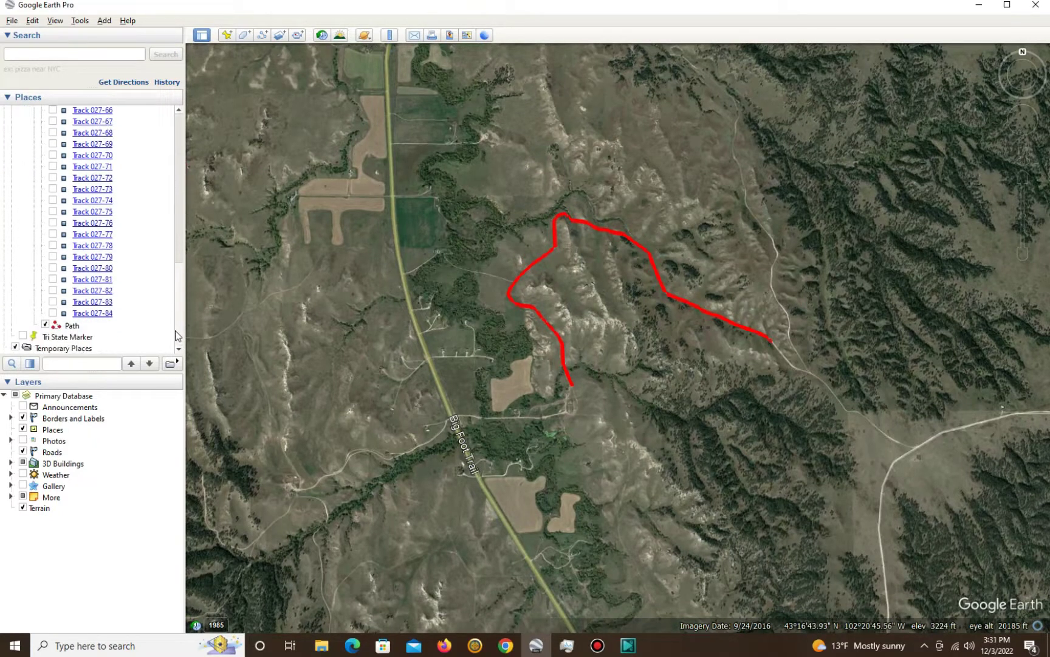
click(70, 325)
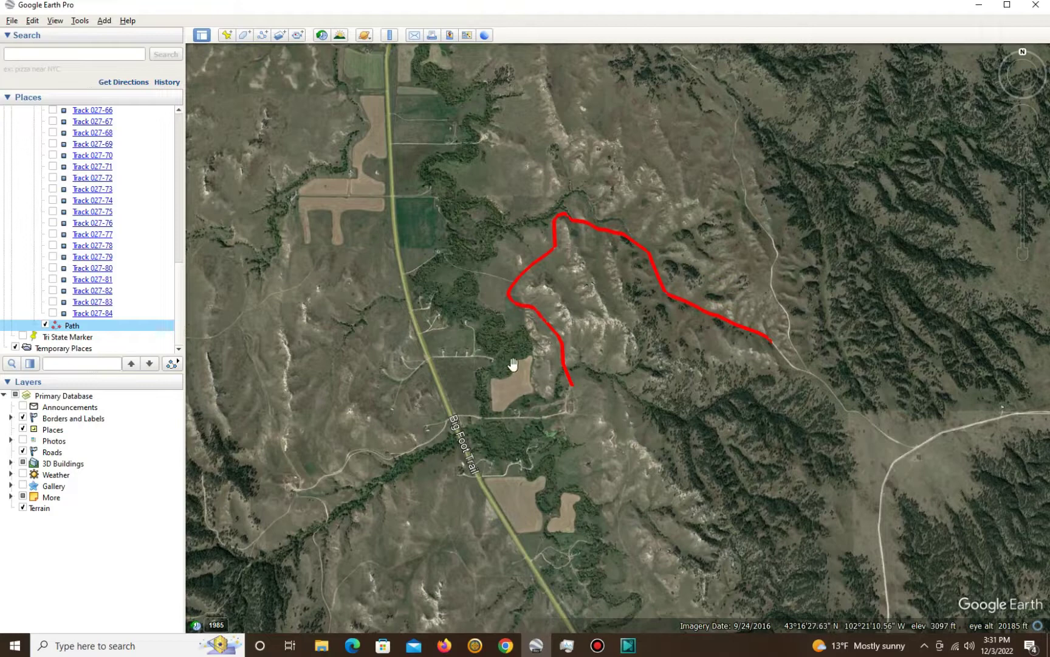
scroll(510, 375, down, 5)
scroll(526, 348, down, 5)
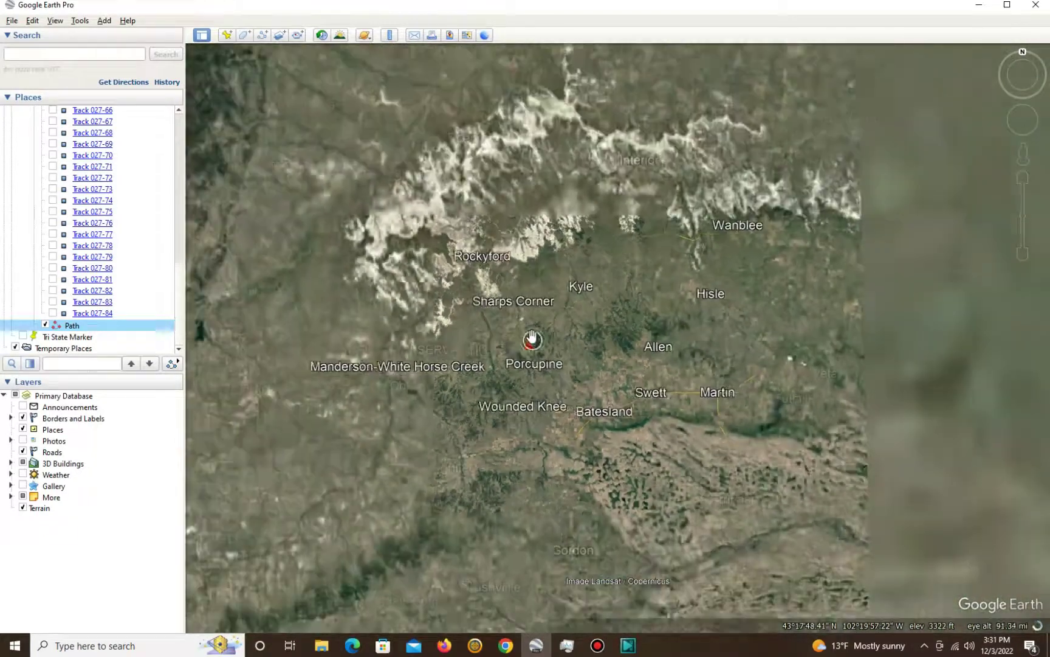
scroll(532, 338, down, 5)
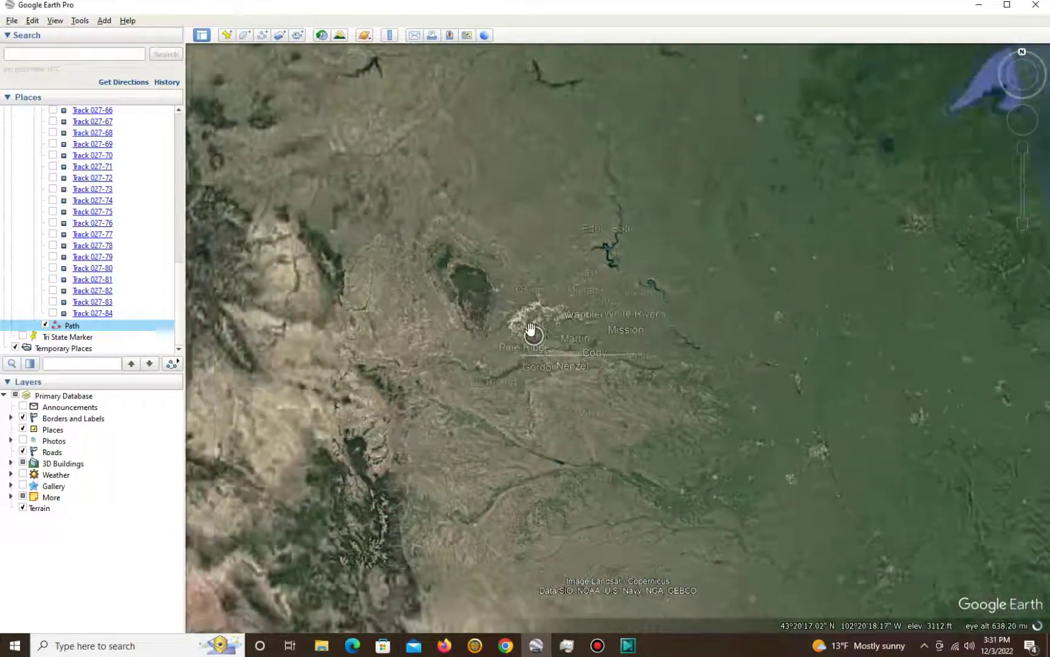
scroll(530, 328, down, 5)
scroll(529, 321, down, 5)
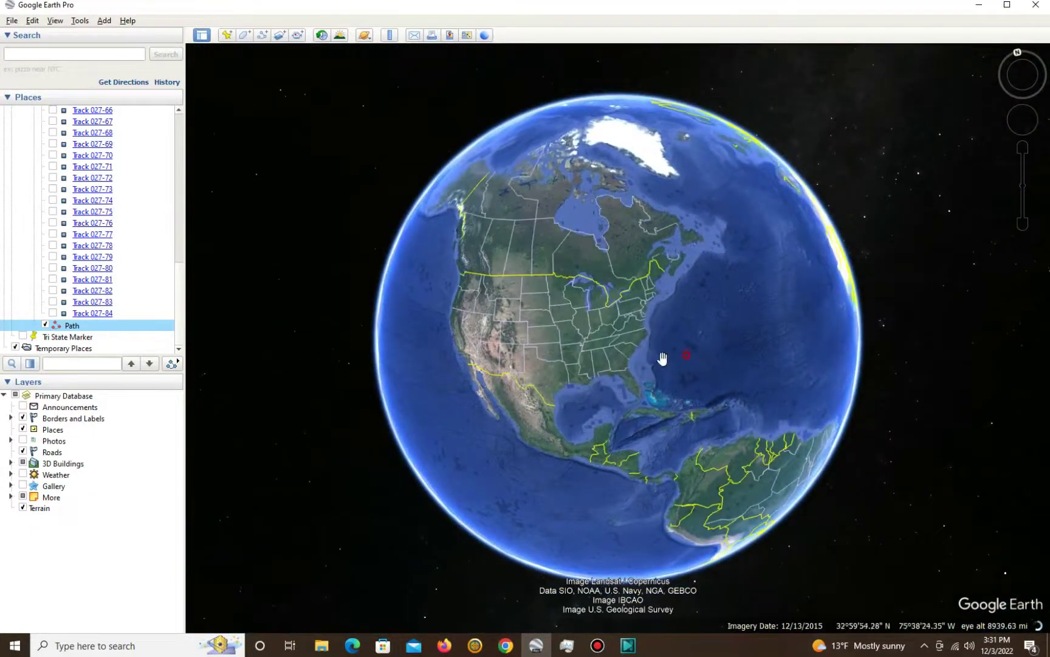
drag(663, 356, 473, 335)
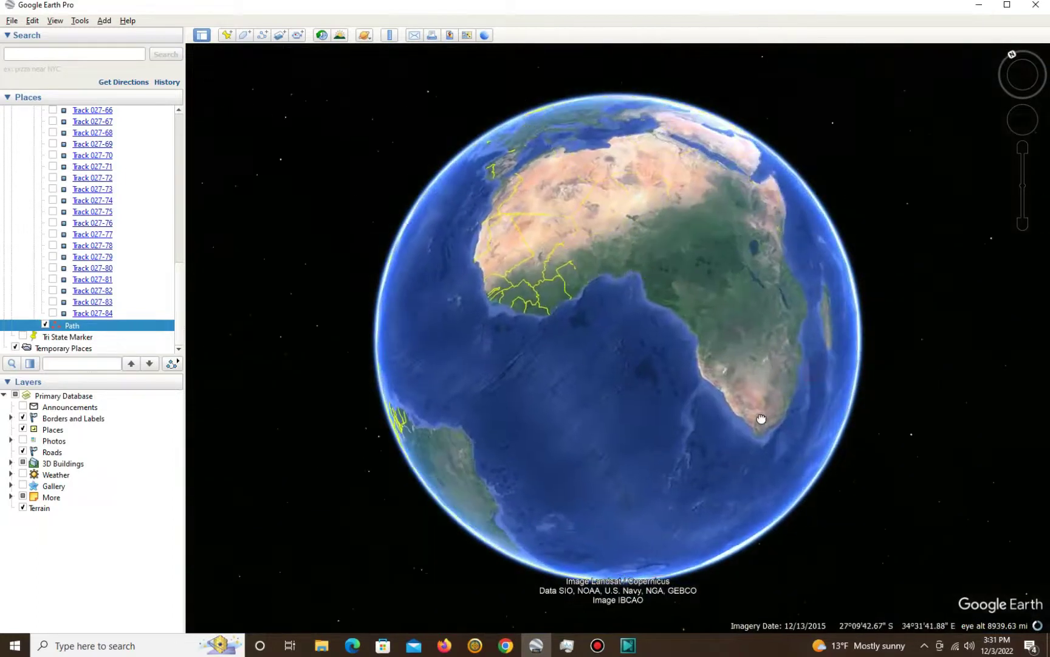
drag(766, 417, 656, 480)
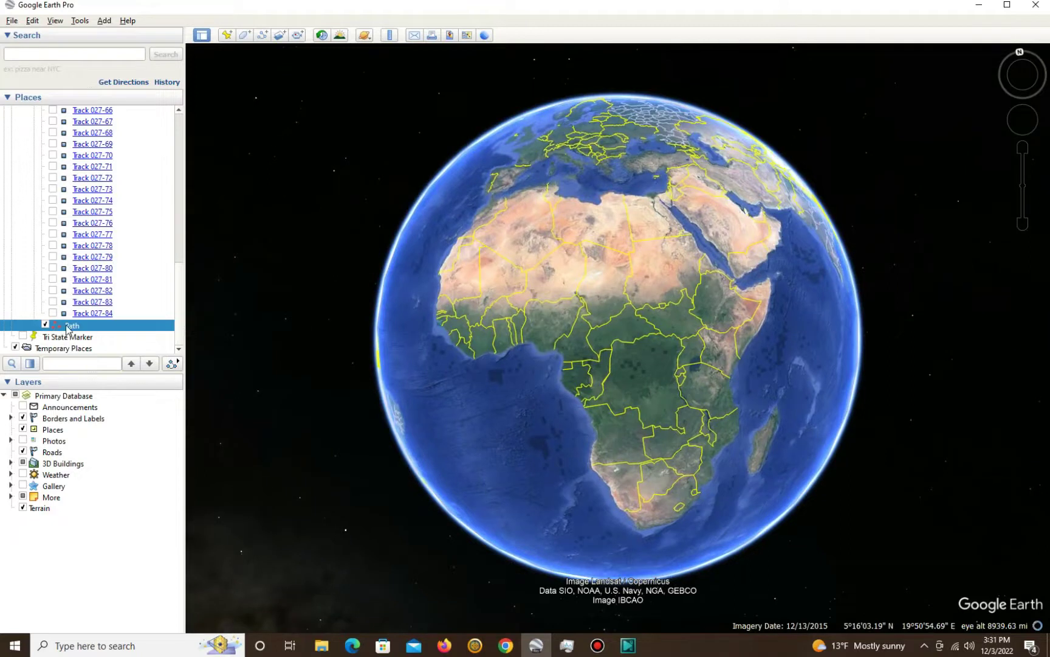
- Play the tour of the selected path through to its end, speeding up playback, and exit ground-level view
click(172, 363)
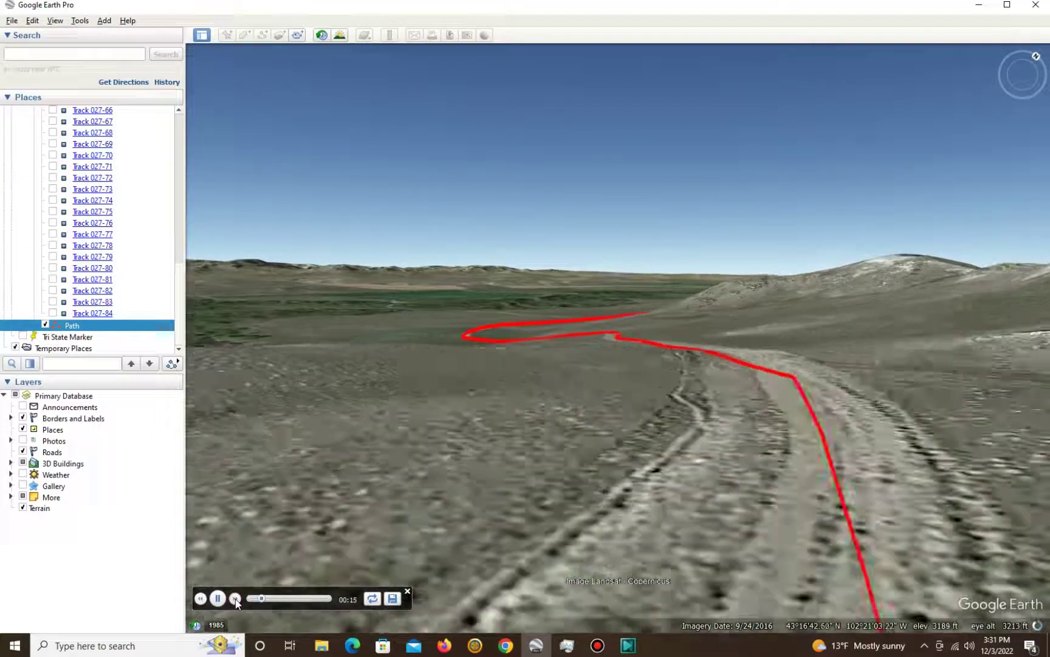
click(235, 599)
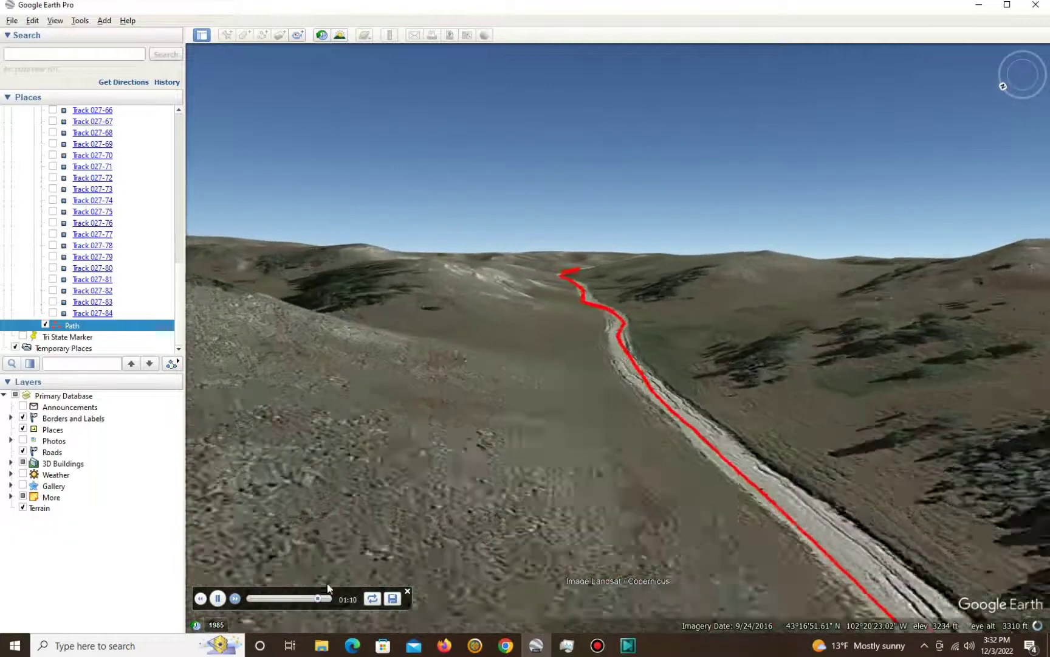
click(235, 599)
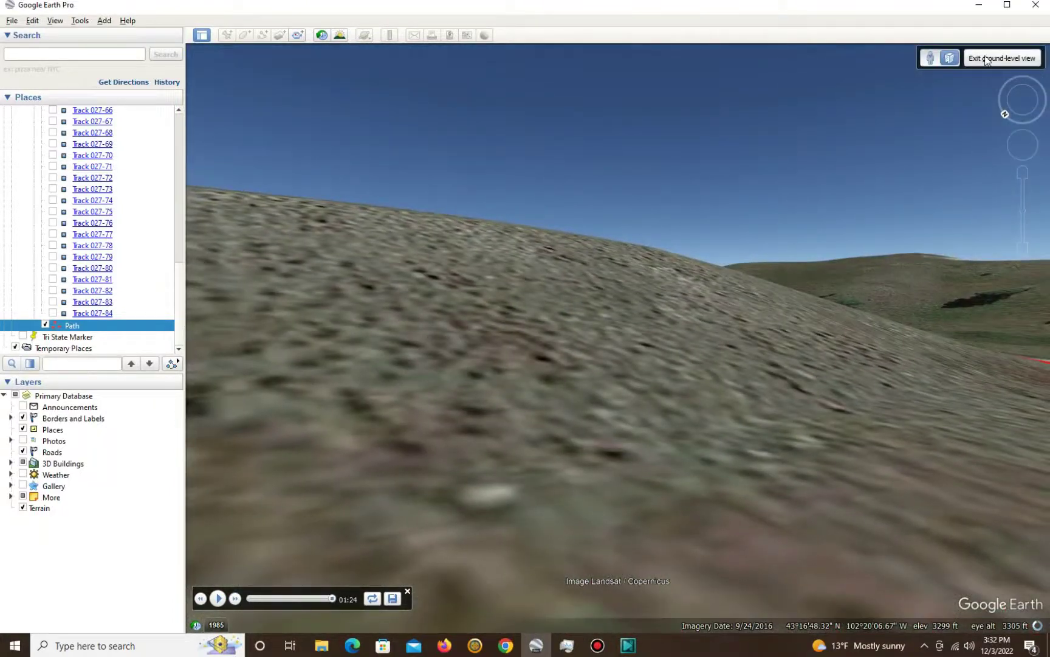
click(986, 57)
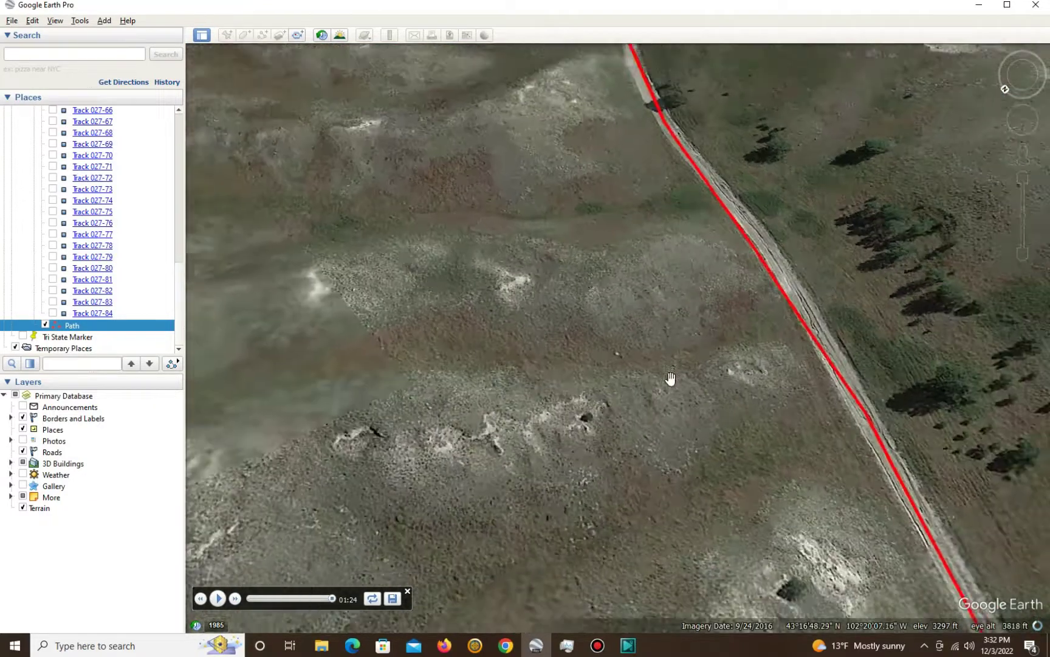
- Pull the view back from the path to the whole globe and rotate it to look at North America and the other continents
scroll(669, 381, down, 2)
scroll(668, 380, down, 2)
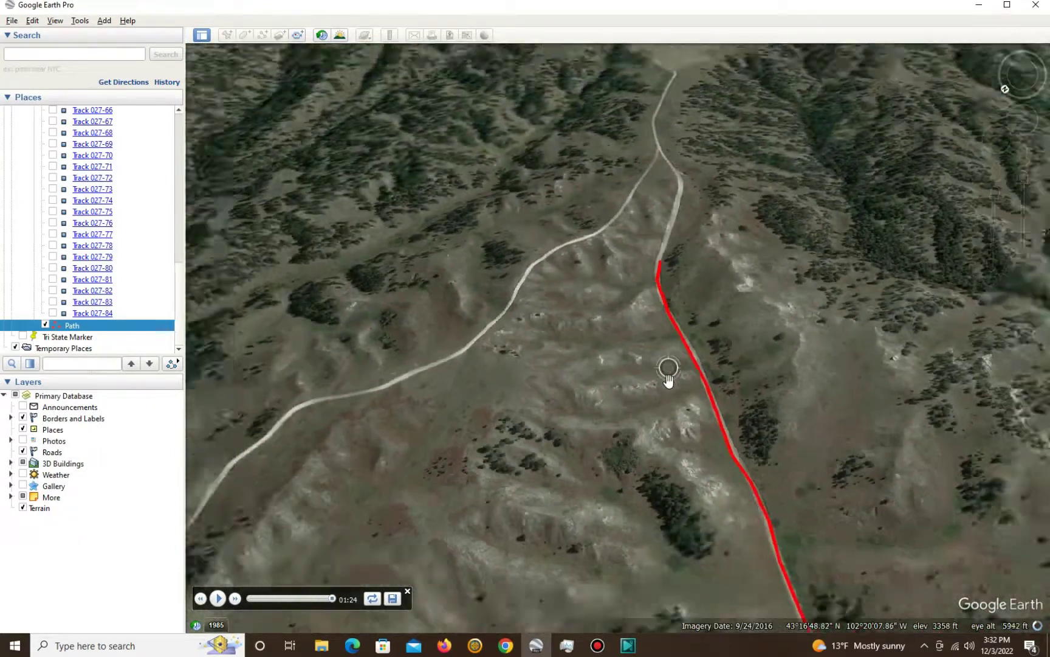
scroll(669, 381, down, 4)
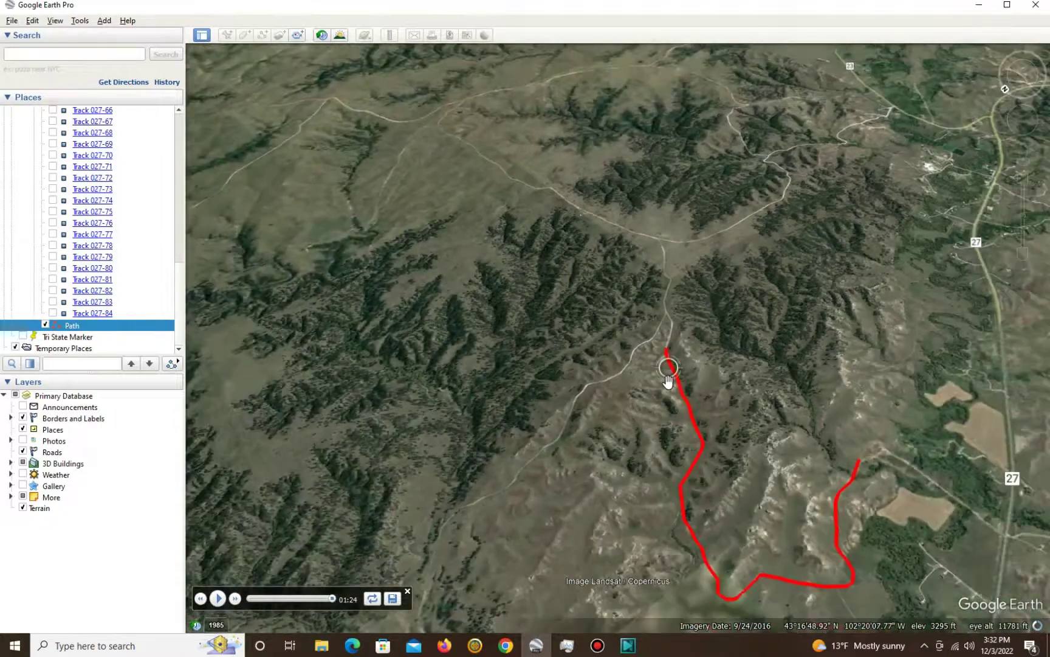
scroll(668, 381, down, 5)
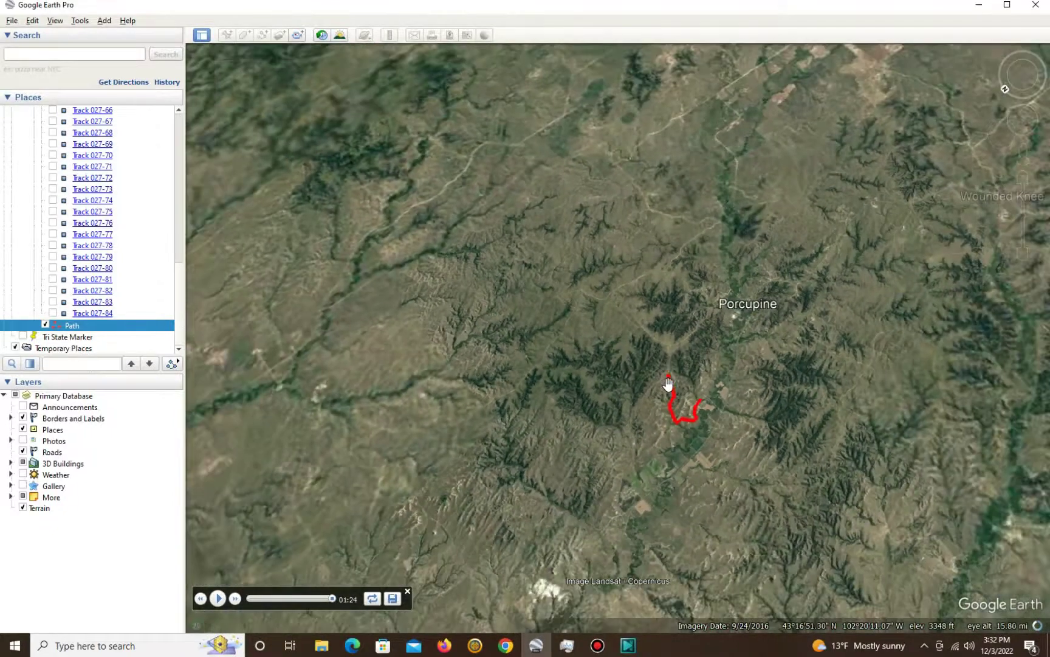
scroll(668, 381, down, 4)
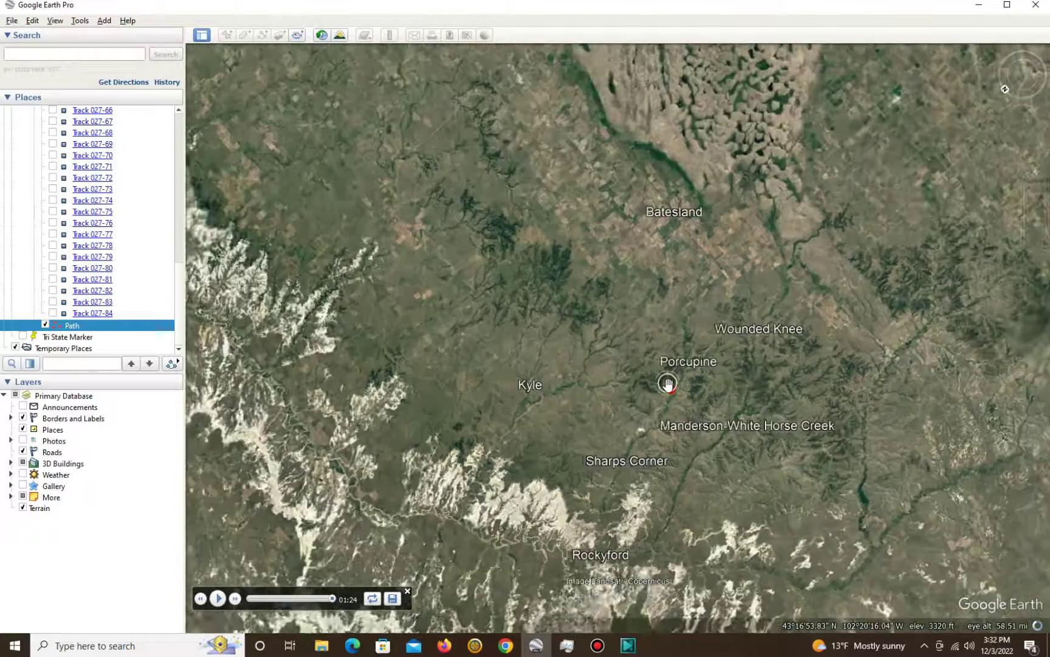
scroll(668, 386, down, 5)
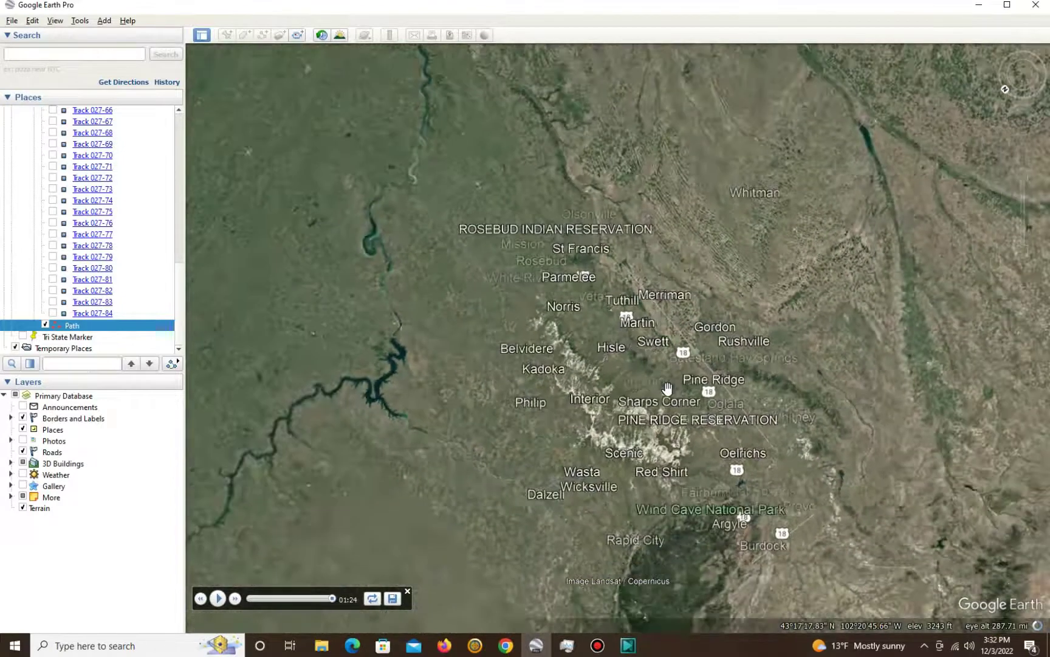
scroll(667, 389, down, 6)
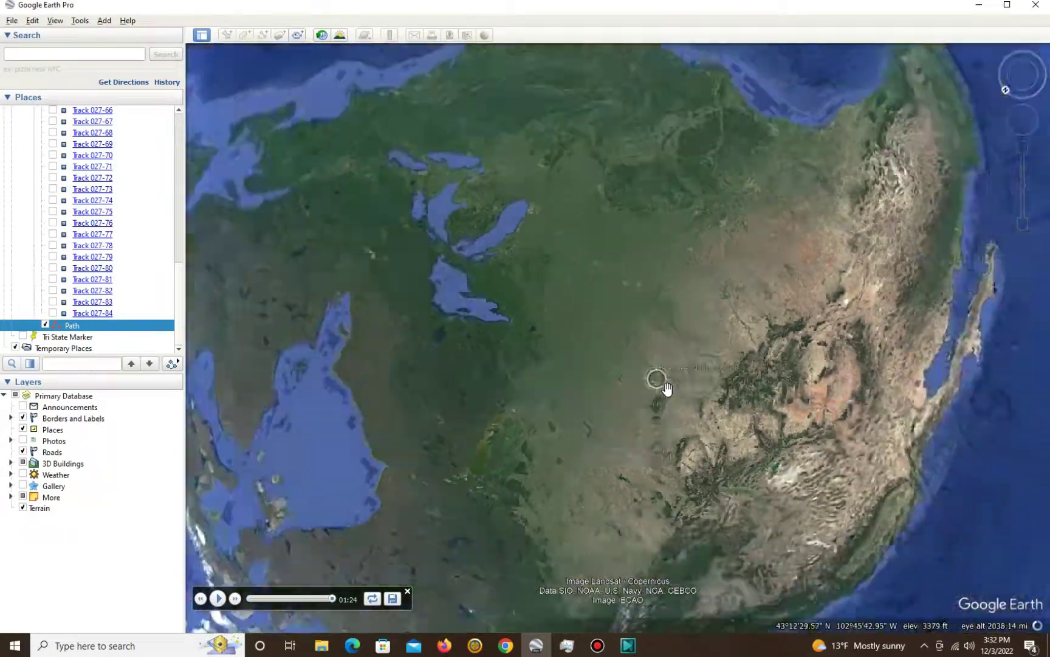
scroll(666, 389, down, 3)
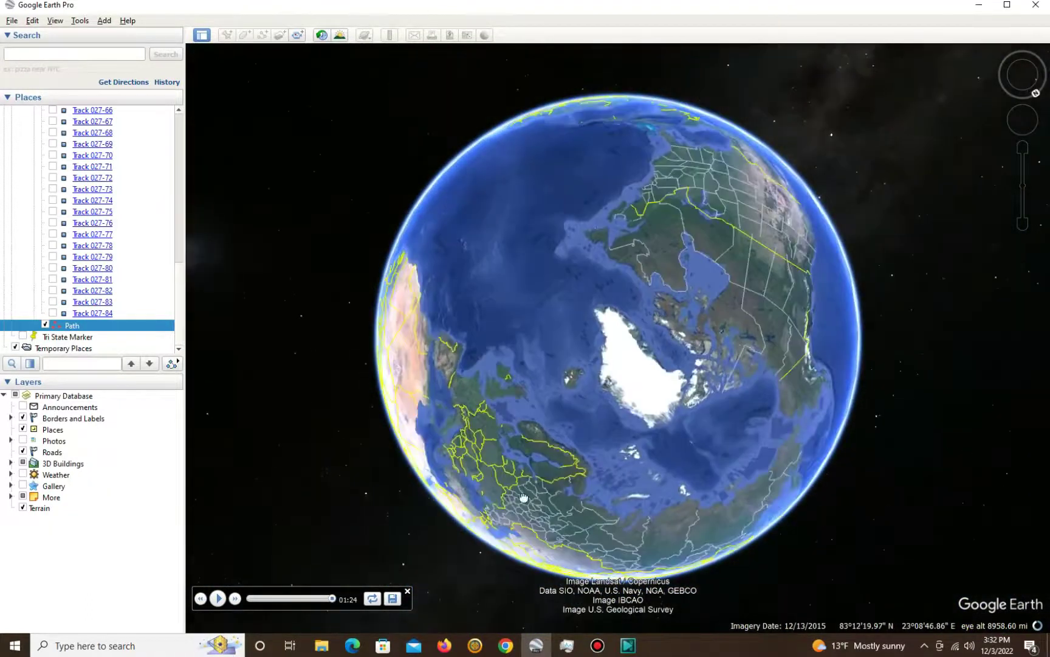
drag(535, 495, 678, 353)
drag(667, 114, 748, 204)
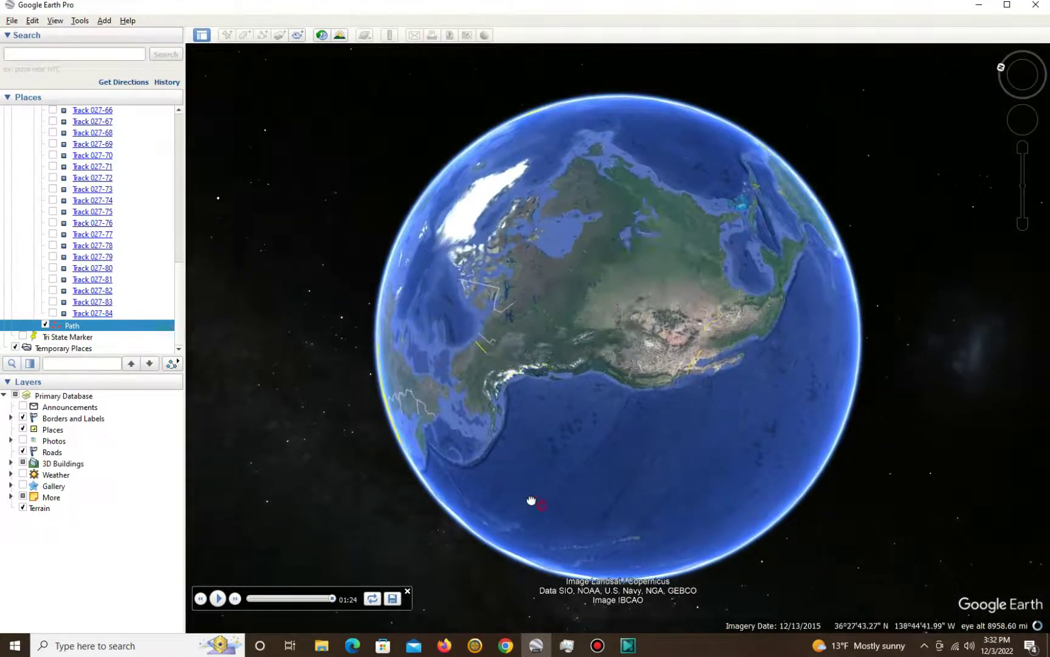
drag(536, 506, 486, 433)
drag(850, 315, 771, 363)
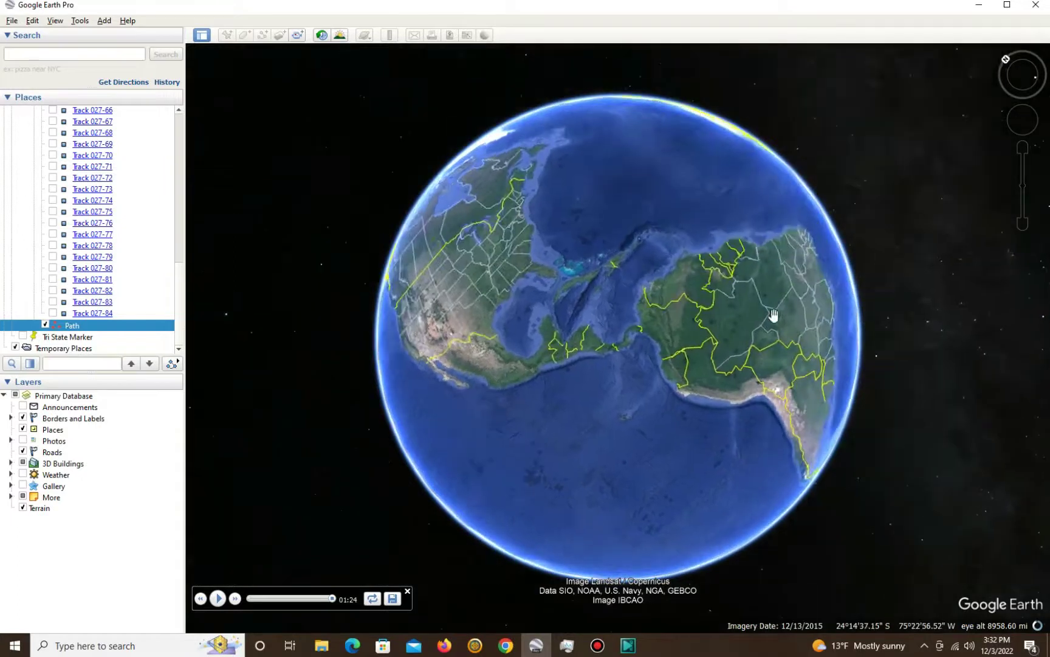
drag(685, 155, 757, 184)
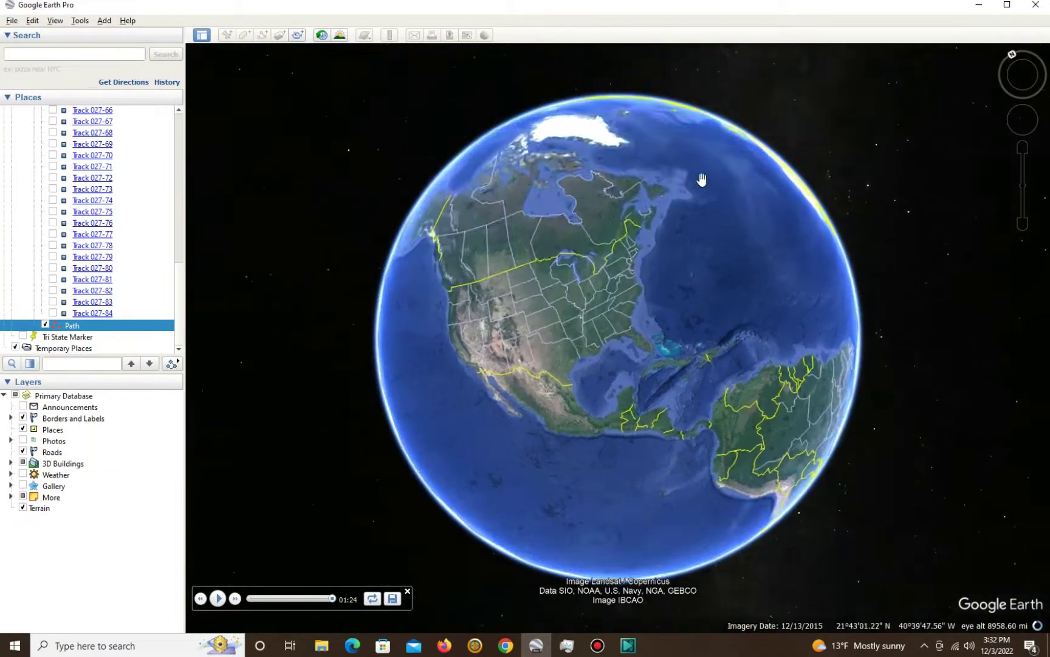
drag(709, 164, 766, 214)
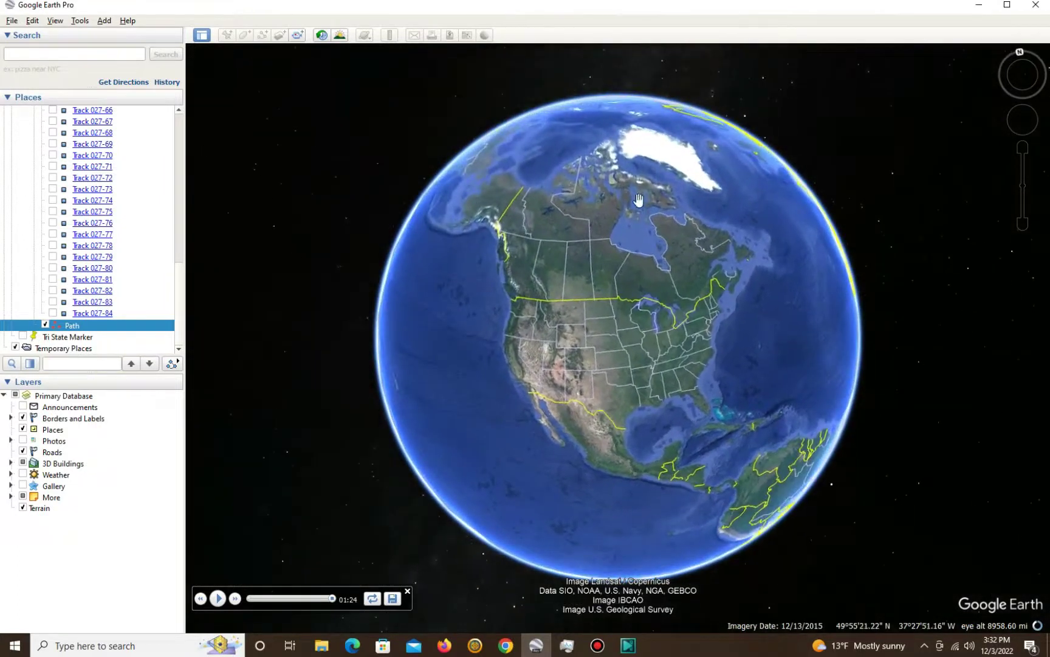
drag(667, 259, 707, 216)
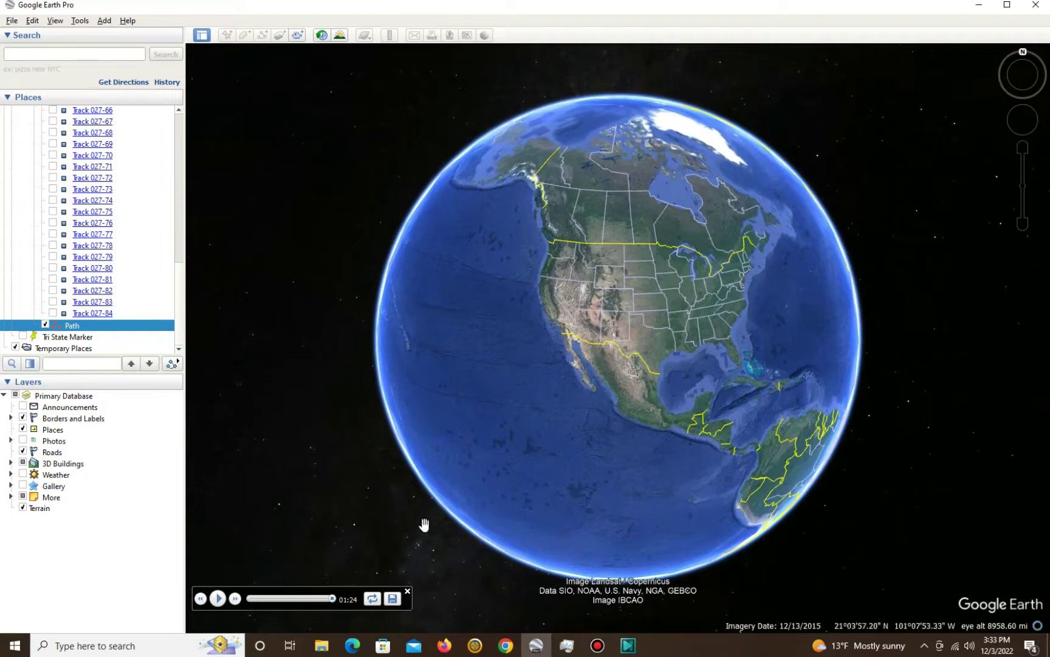
scroll(589, 434, down, 5)
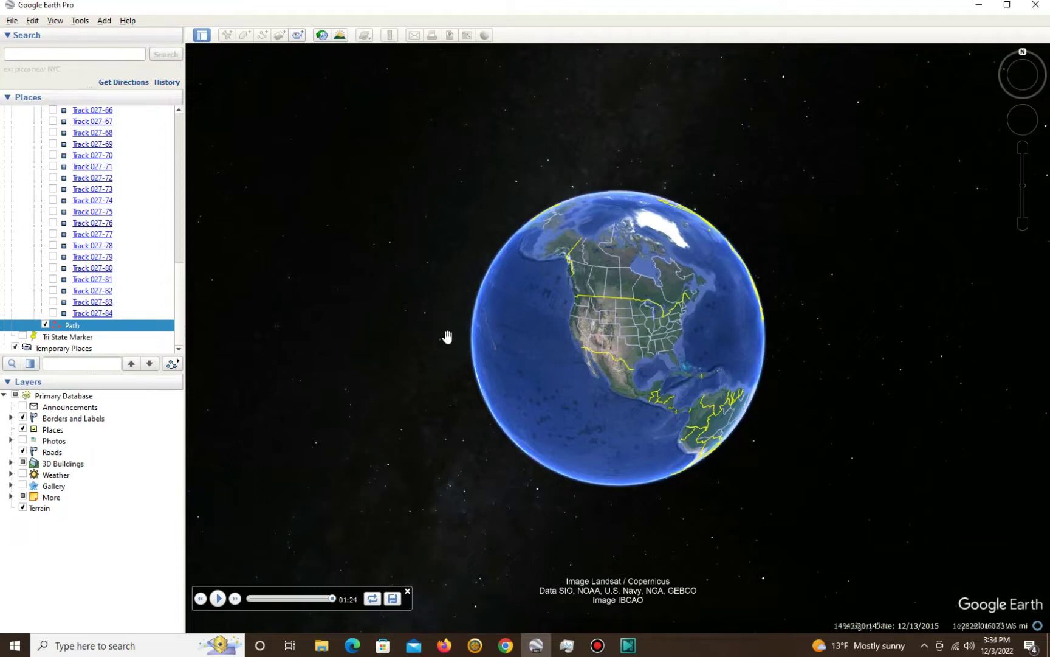
drag(708, 157, 595, 413)
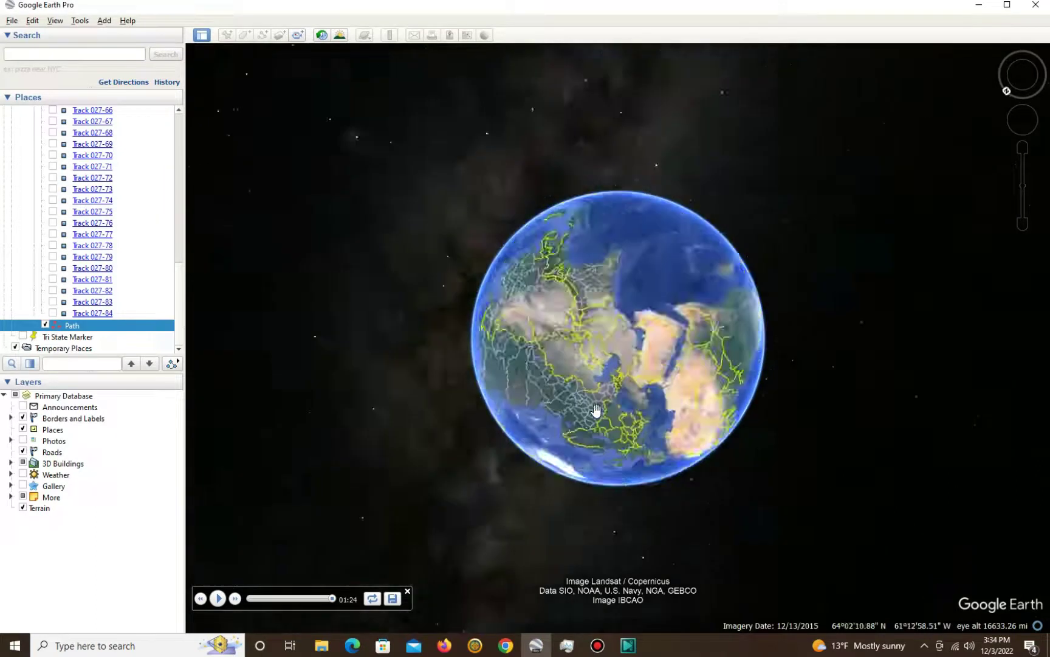